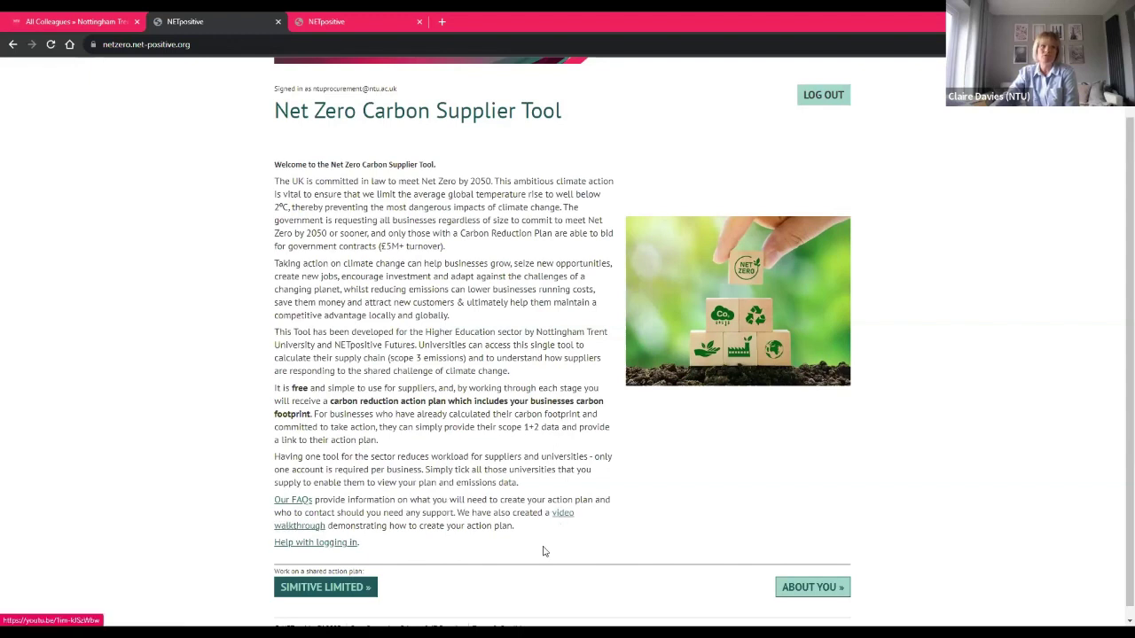
- Open the About your business section and highlight the list of information needed before getting started
{"action": "left_click", "coordinate": [797, 592]}
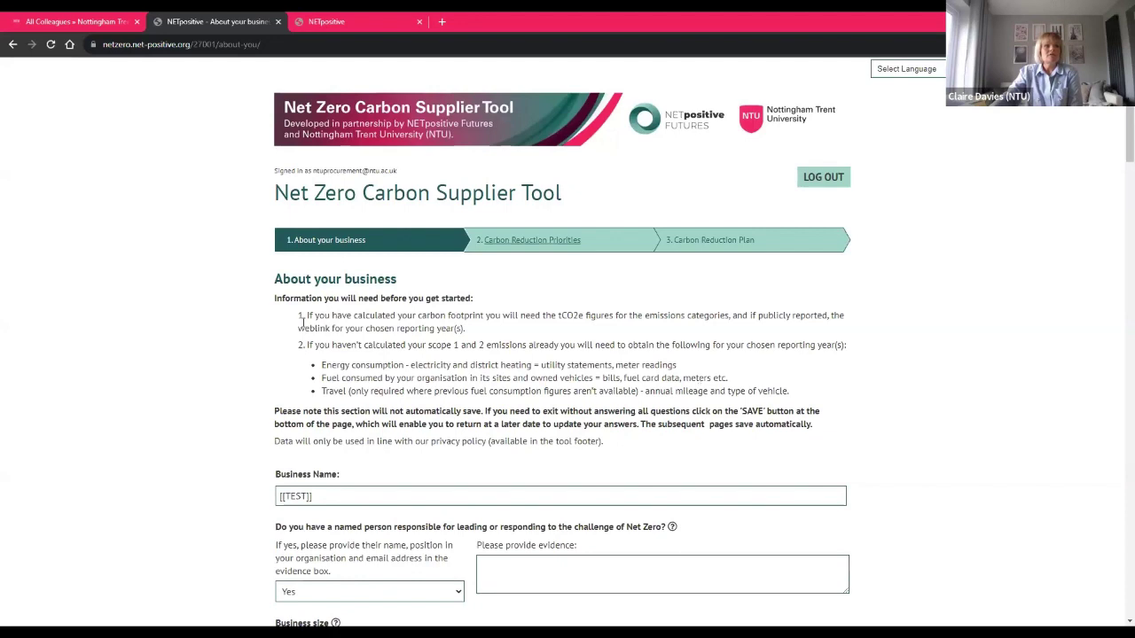
{"action": "left_click_drag", "start_coordinate": [308, 318], "coordinate": [907, 388]}
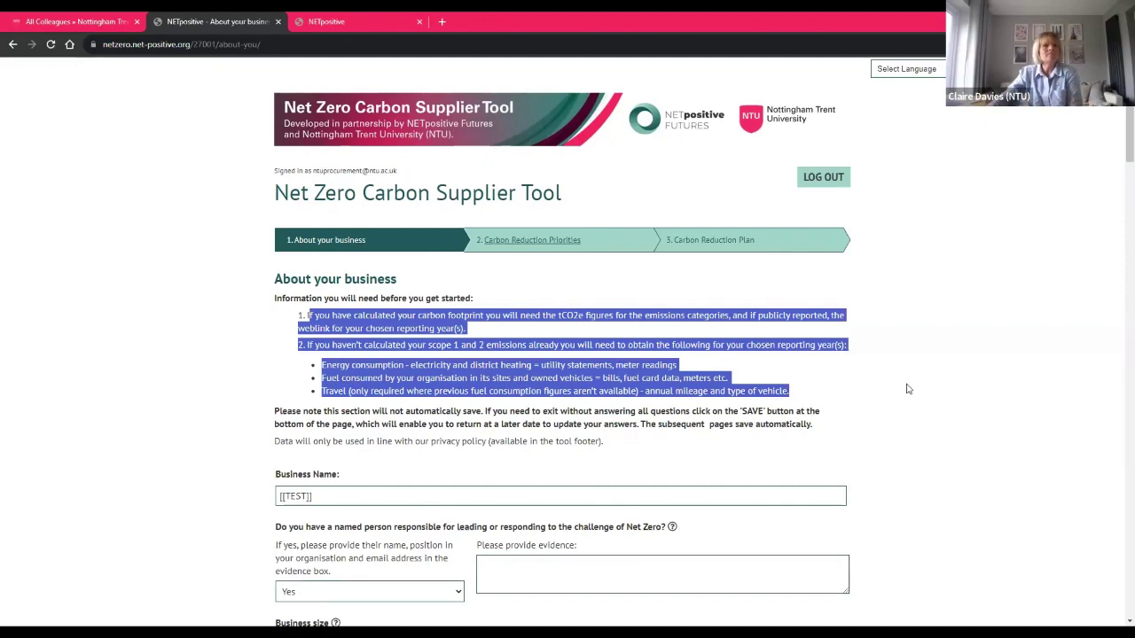
{"action": "left_click", "coordinate": [876, 400]}
{"action": "scroll", "coordinate": [878, 401], "scroll_direction": "down", "scroll_amount": 1}
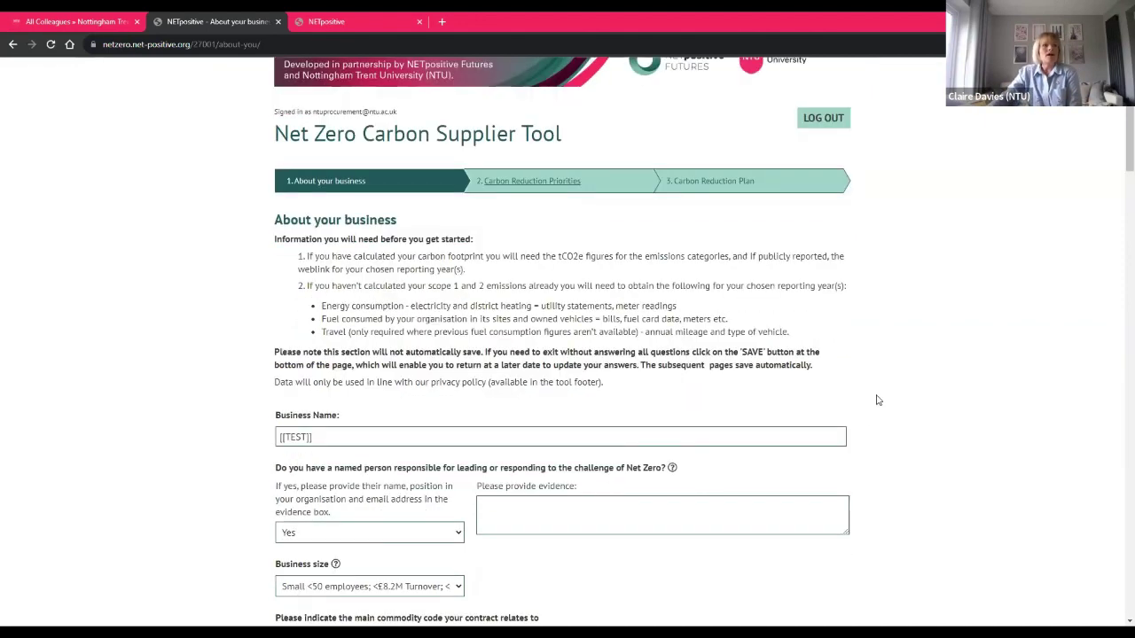
- Look over the business name, Net Zero responsible person and business size questions
{"action": "scroll", "coordinate": [876, 400], "scroll_direction": "down", "scroll_amount": 3}
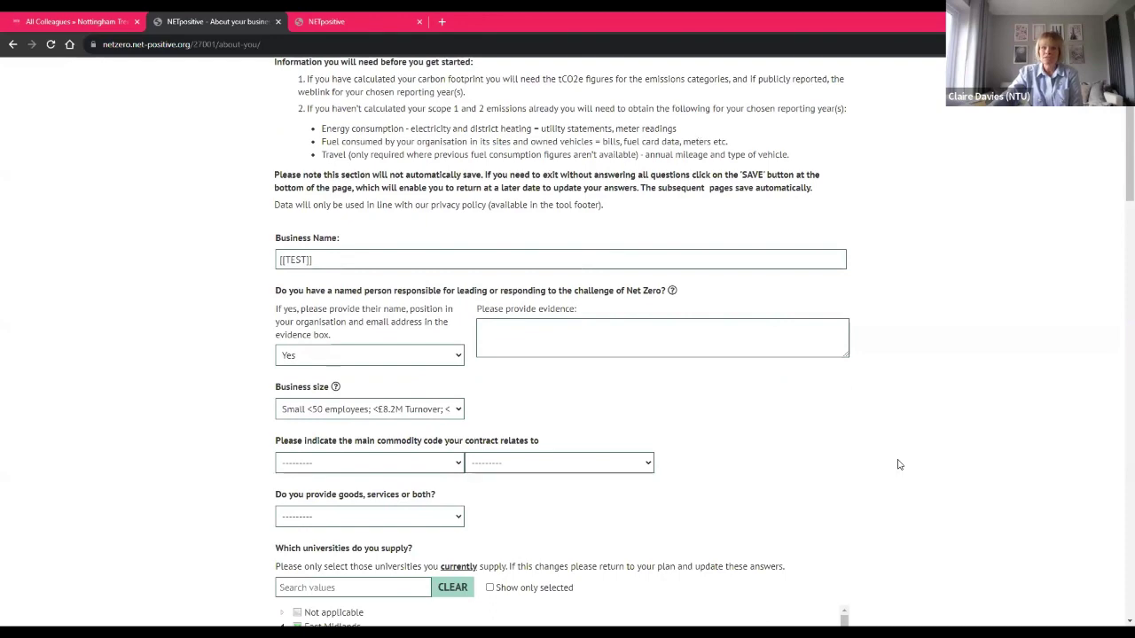
{"action": "scroll", "coordinate": [897, 465], "scroll_direction": "down", "scroll_amount": 2}
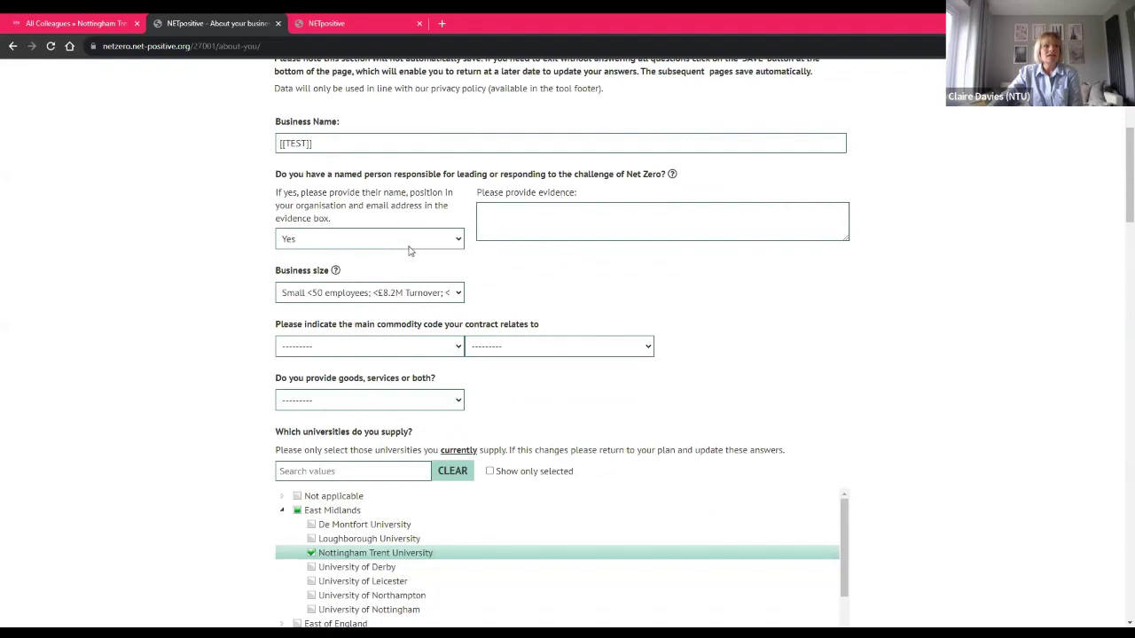
{"action": "left_click", "coordinate": [406, 245]}
{"action": "left_click", "coordinate": [394, 307]}
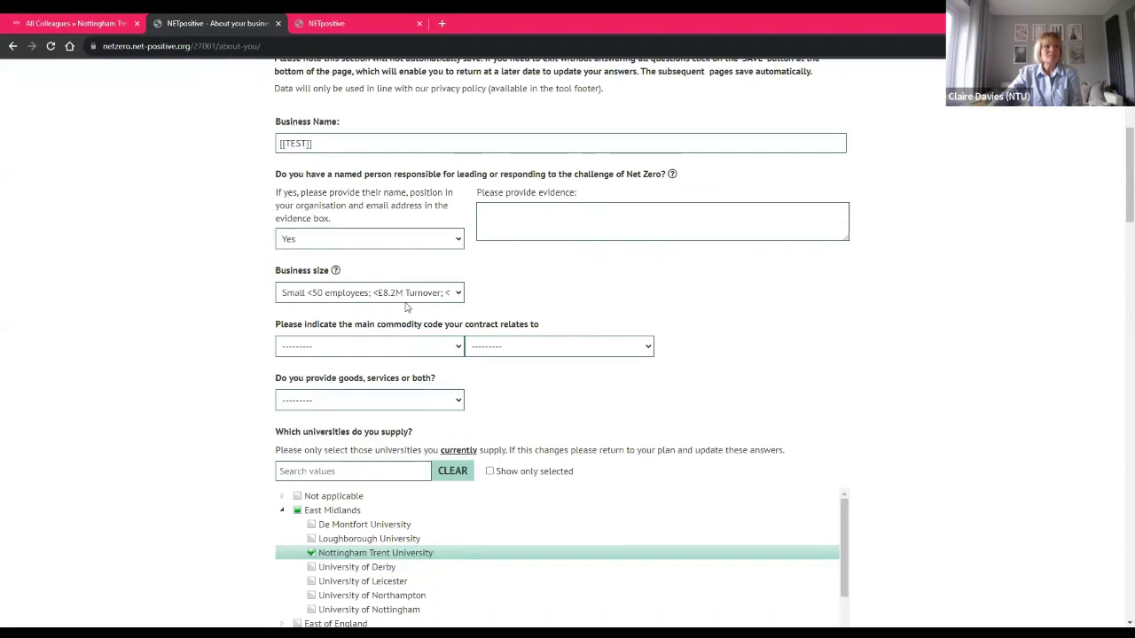
- Set the main commodity code to K Computer Supplies & Services with the KH Desktop, laptop, tablet purchase subcategory, and choose Goods as what is provided
{"action": "left_click", "coordinate": [390, 332]}
{"action": "left_click", "coordinate": [390, 329]}
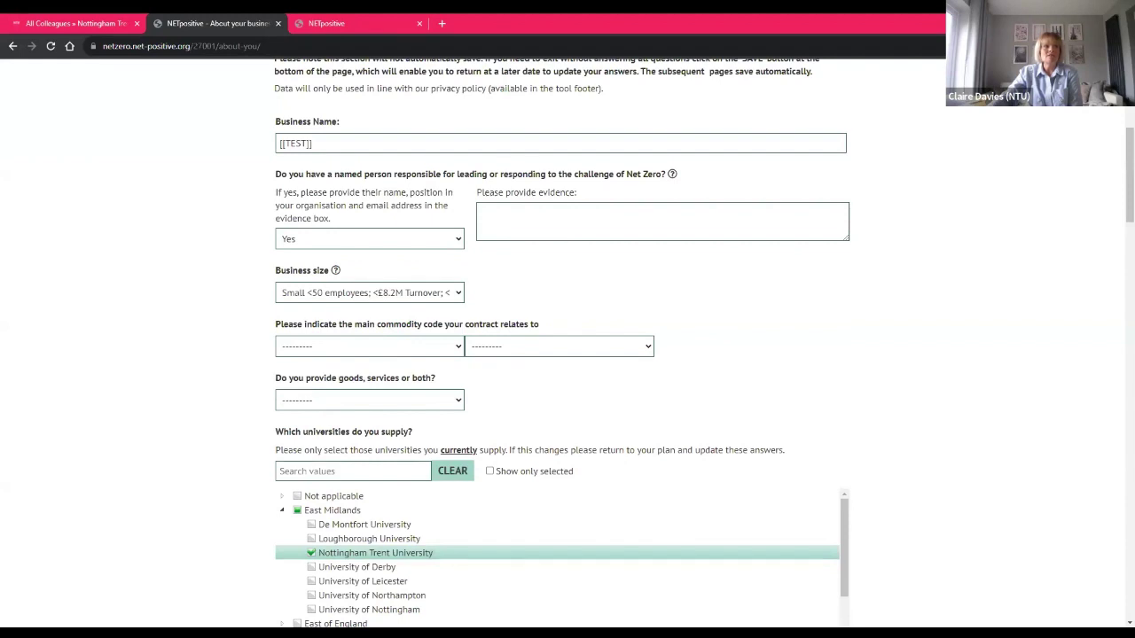
{"action": "left_click", "coordinate": [499, 373]}
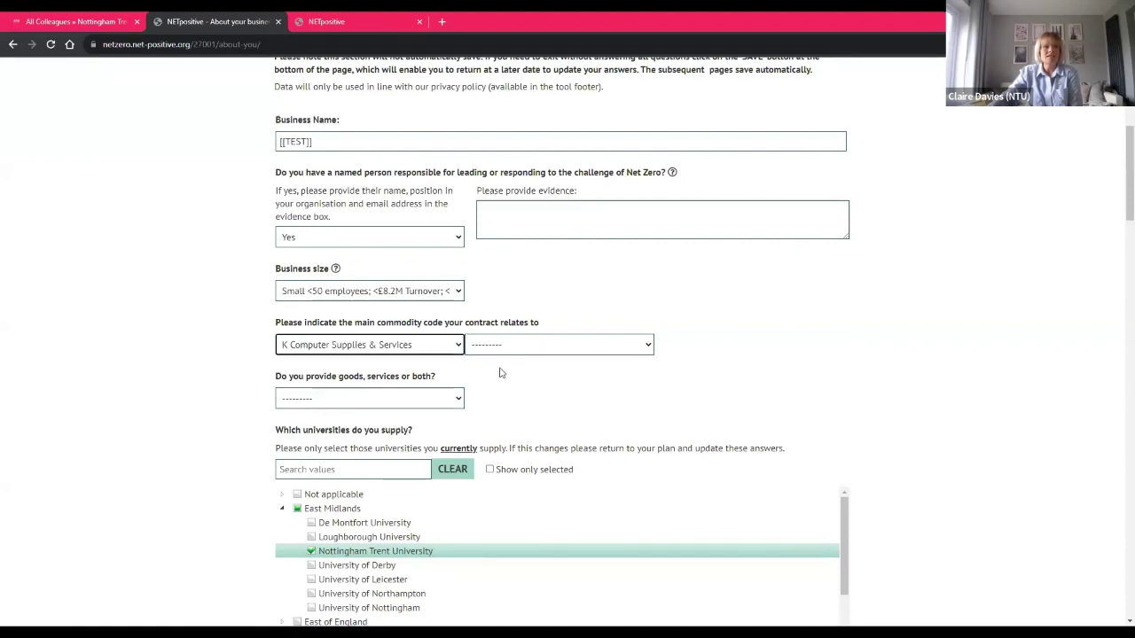
{"action": "left_click", "coordinate": [499, 373]}
{"action": "left_click", "coordinate": [768, 380]}
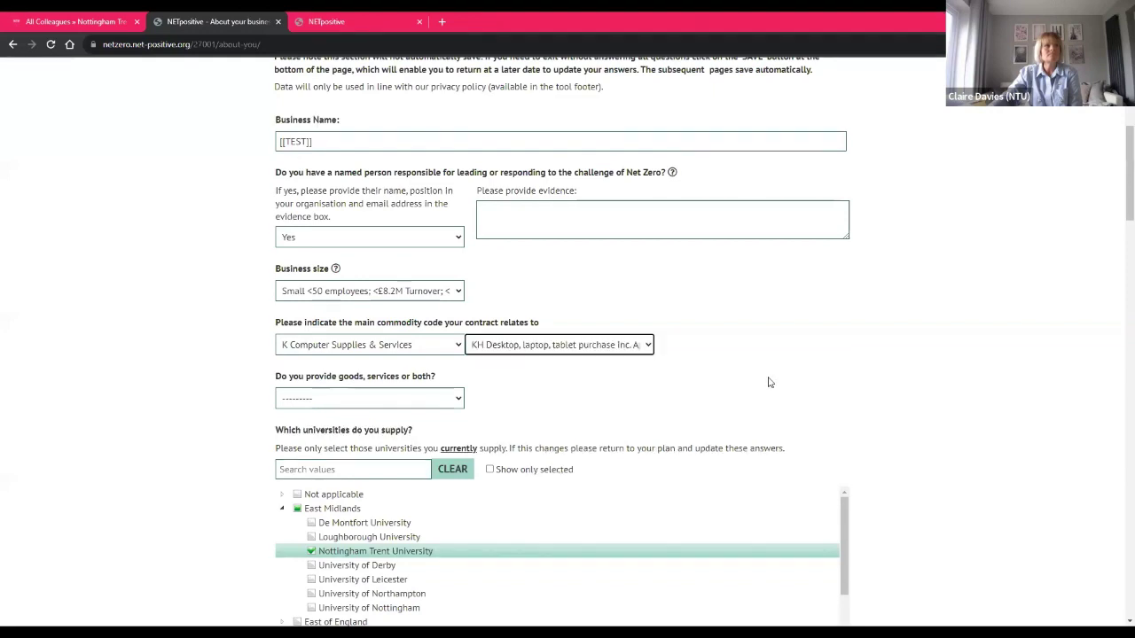
{"action": "scroll", "coordinate": [767, 380], "scroll_direction": "down", "scroll_amount": 1}
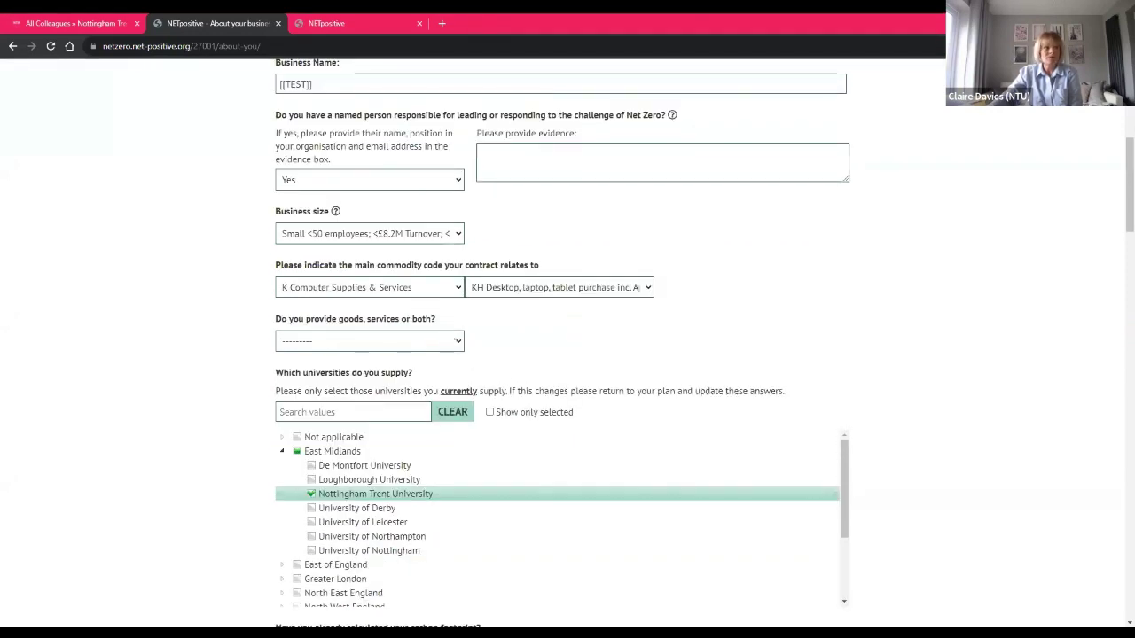
{"action": "left_click", "coordinate": [448, 378]}
- Add Anglia Ruskin University, University of Bedfordshire and University of Cambridge from East of England to the supplied universities
{"action": "scroll", "coordinate": [398, 393], "scroll_direction": "down", "scroll_amount": 1}
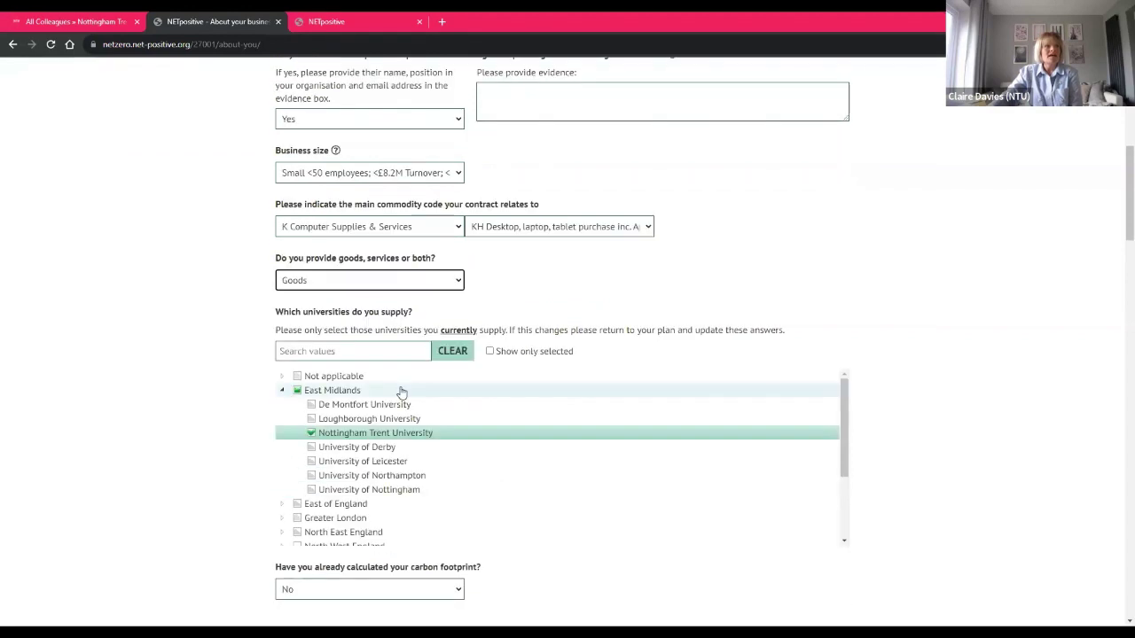
{"action": "scroll", "coordinate": [886, 354], "scroll_direction": "down", "scroll_amount": 1}
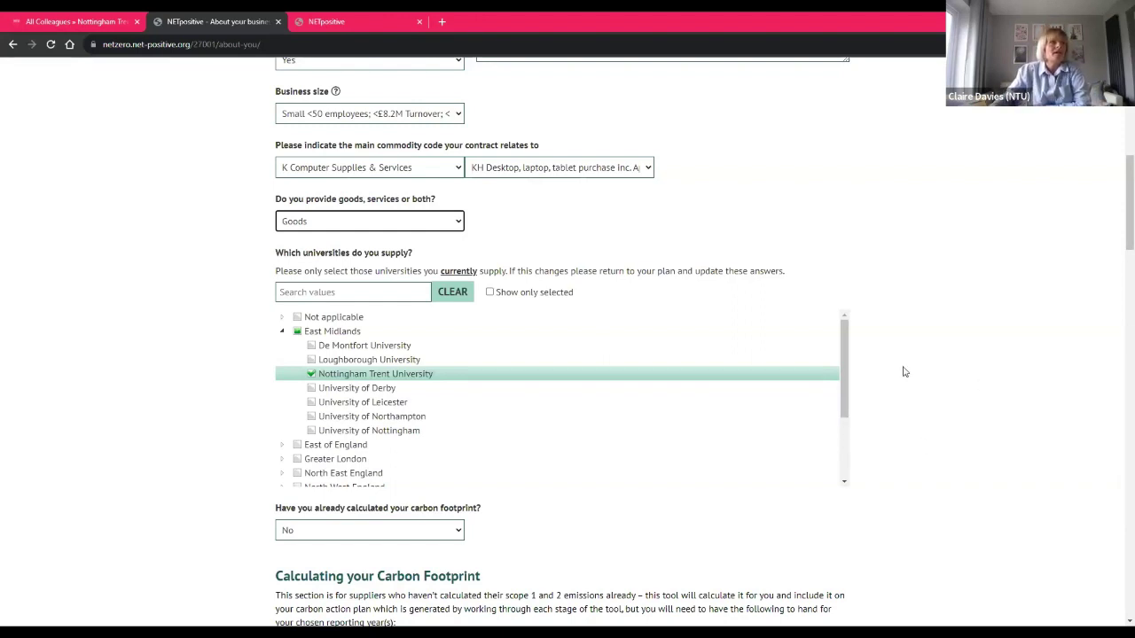
{"action": "scroll", "coordinate": [91, 437], "scroll_direction": "down", "scroll_amount": 1}
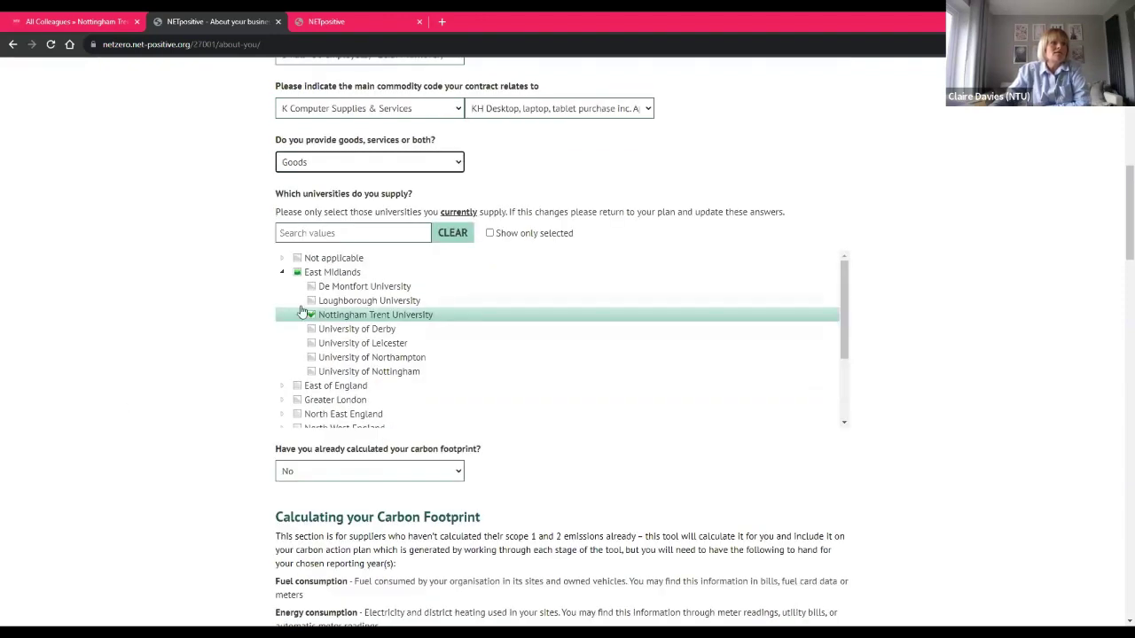
{"action": "left_click", "coordinate": [282, 387]}
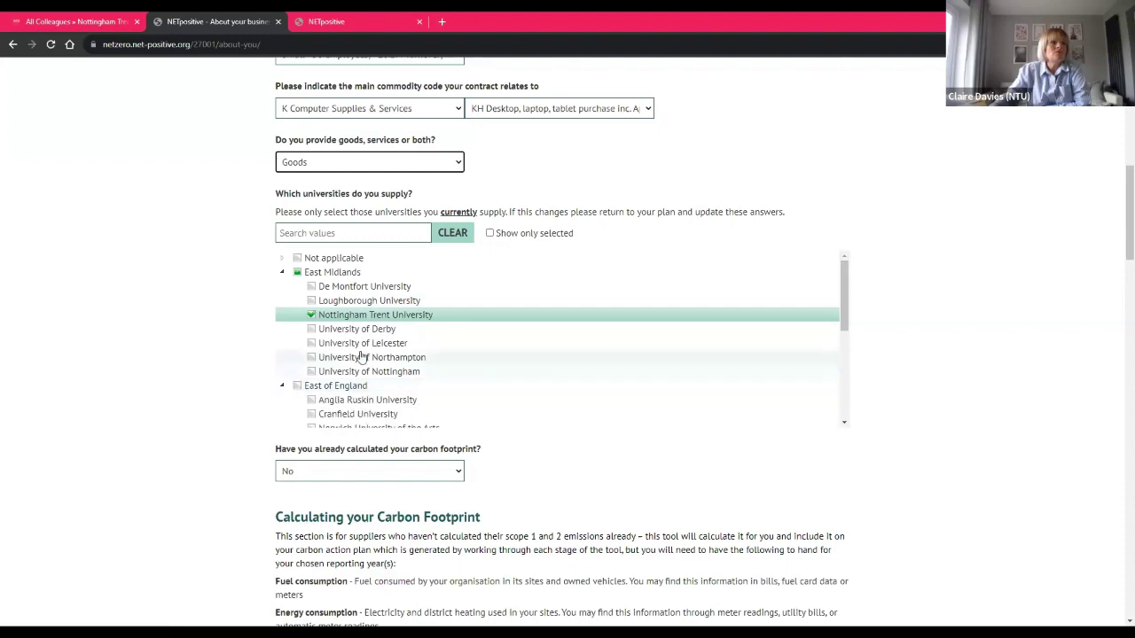
{"action": "scroll", "coordinate": [361, 355], "scroll_direction": "down", "scroll_amount": 1}
{"action": "left_click", "coordinate": [311, 340]}
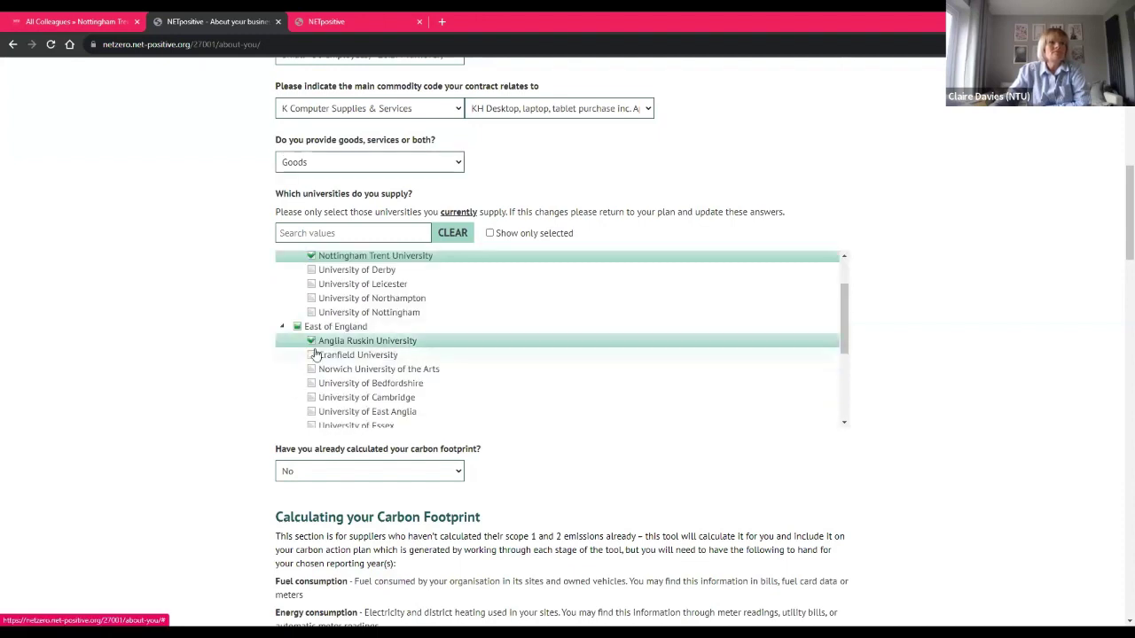
{"action": "left_click", "coordinate": [311, 383]}
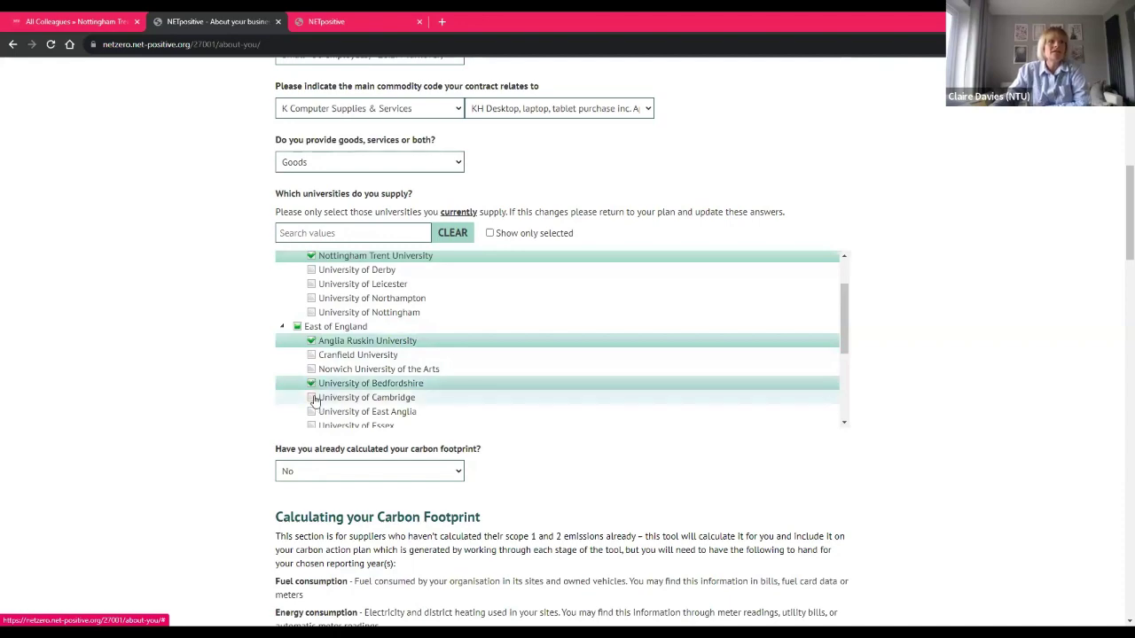
{"action": "left_click", "coordinate": [312, 397]}
- Answer Yes to having already calculated the carbon footprint and set the chosen reporting year to 2022
{"action": "scroll", "coordinate": [652, 443], "scroll_direction": "down", "scroll_amount": 1}
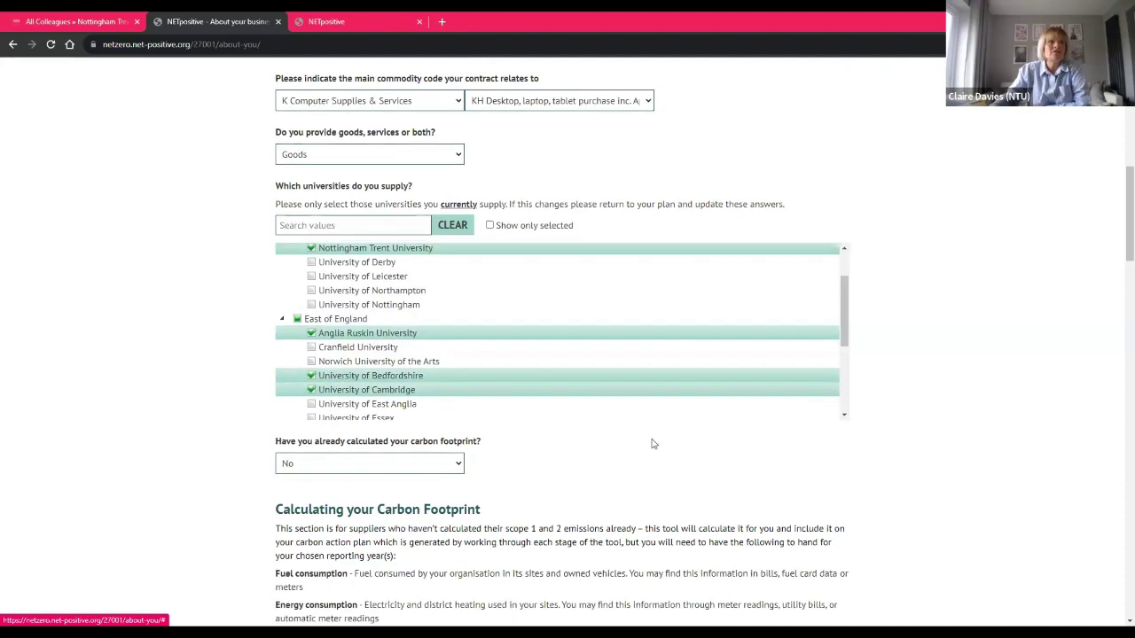
{"action": "scroll", "coordinate": [653, 443], "scroll_direction": "down", "scroll_amount": 2}
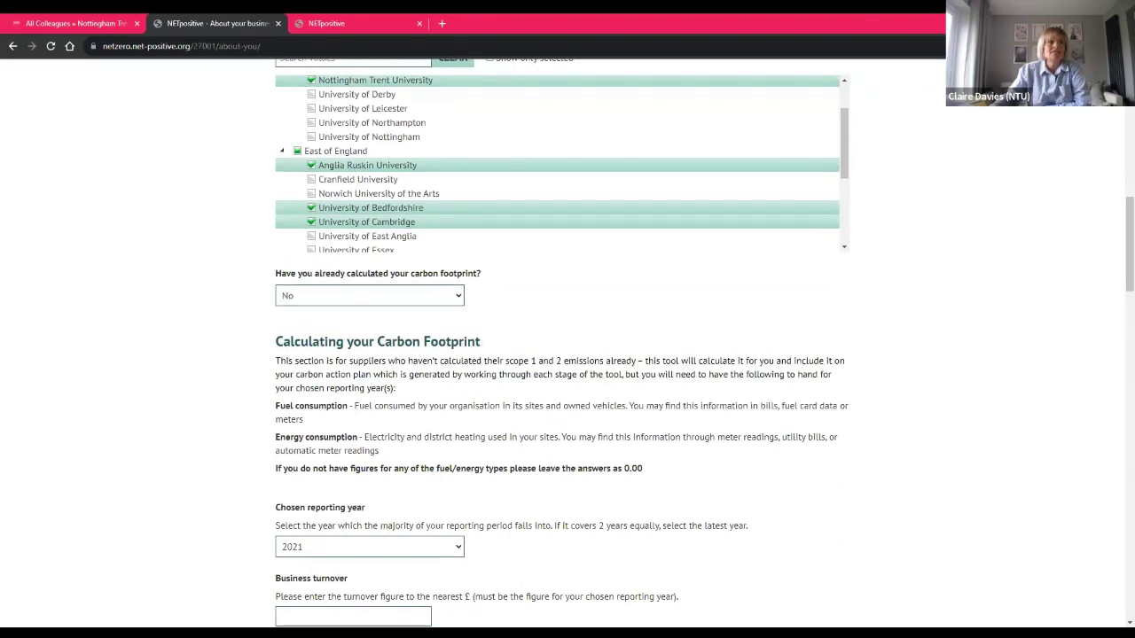
{"action": "key", "text": "Up"}
{"action": "scroll", "coordinate": [955, 341], "scroll_direction": "down", "scroll_amount": 1}
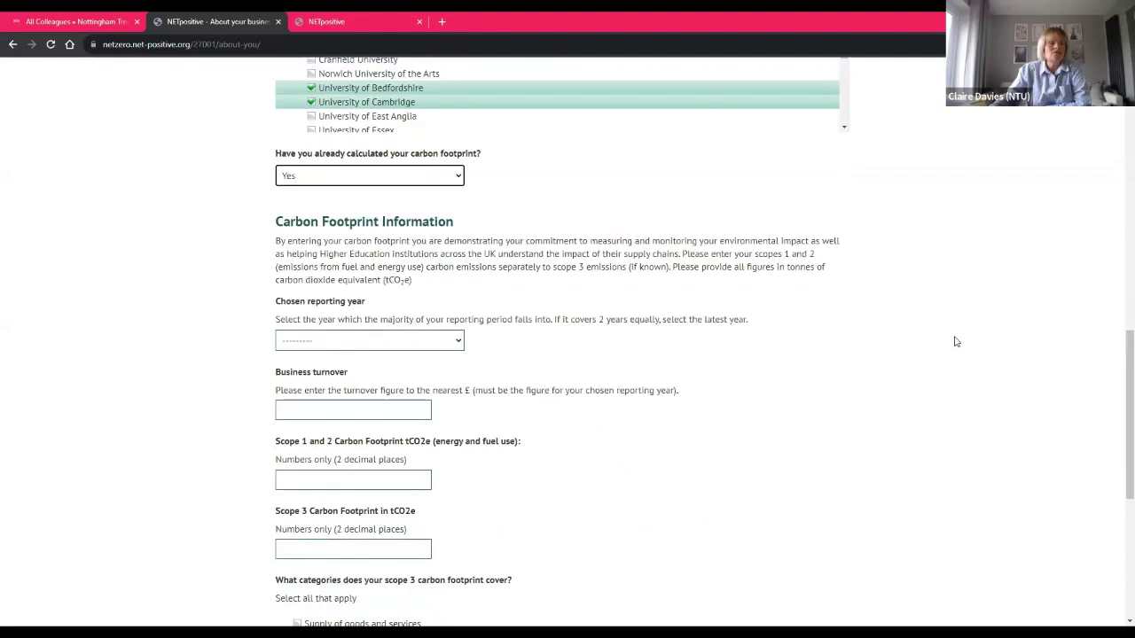
{"action": "scroll", "coordinate": [955, 341], "scroll_direction": "down", "scroll_amount": 1}
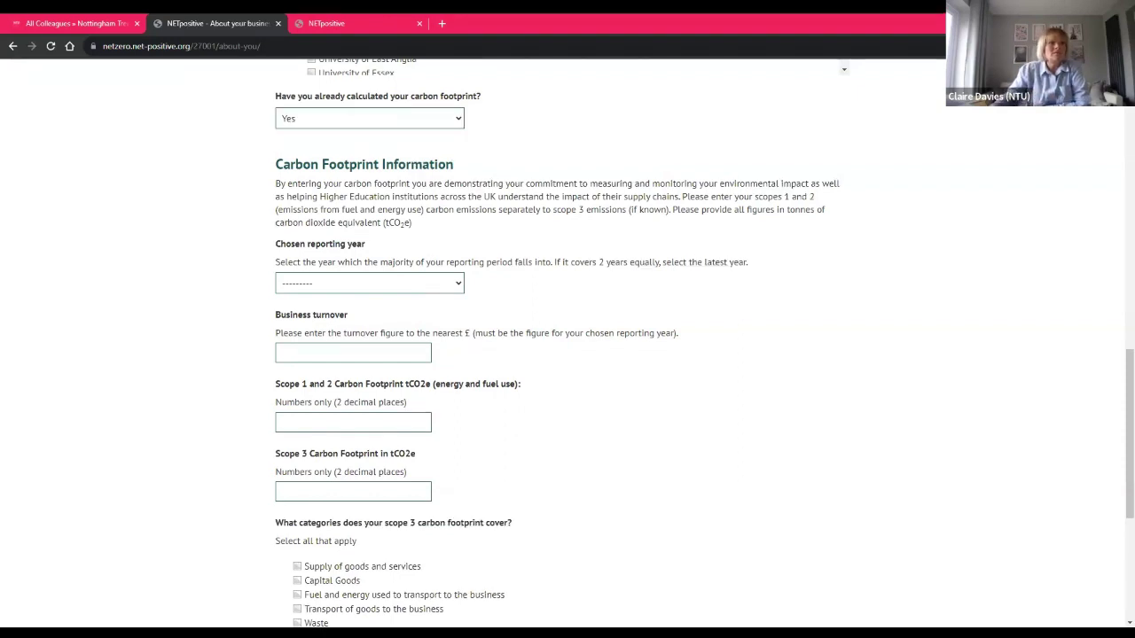
{"action": "left_click", "coordinate": [459, 262]}
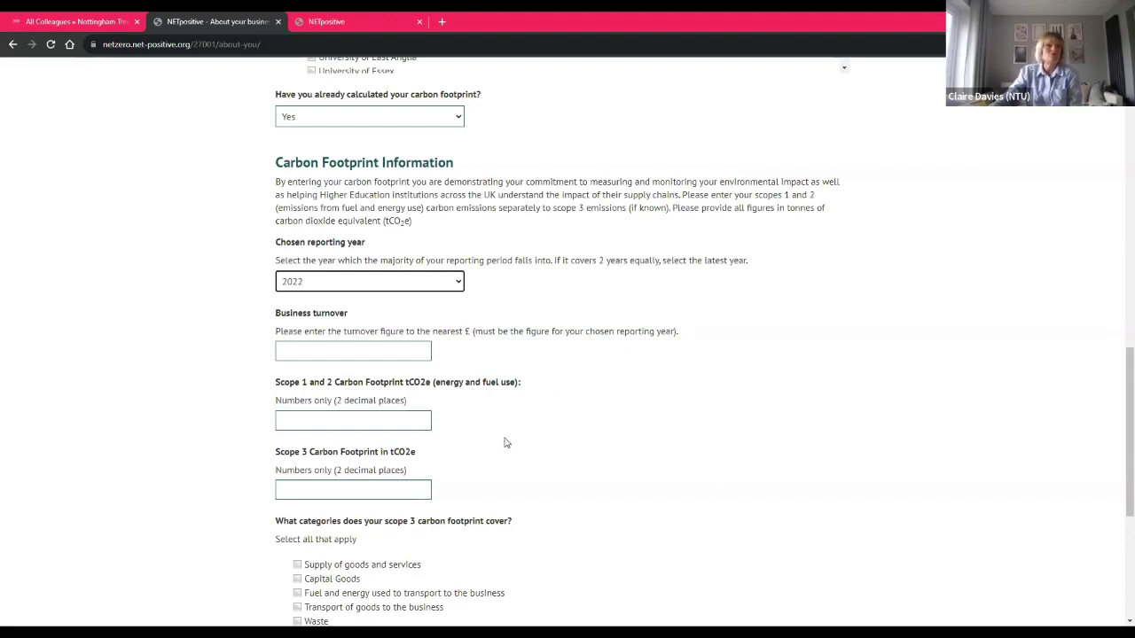
- Examine the business turnover, Scope 1 and 2, and Scope 3 carbon footprint fields
{"action": "left_click", "coordinate": [366, 353]}
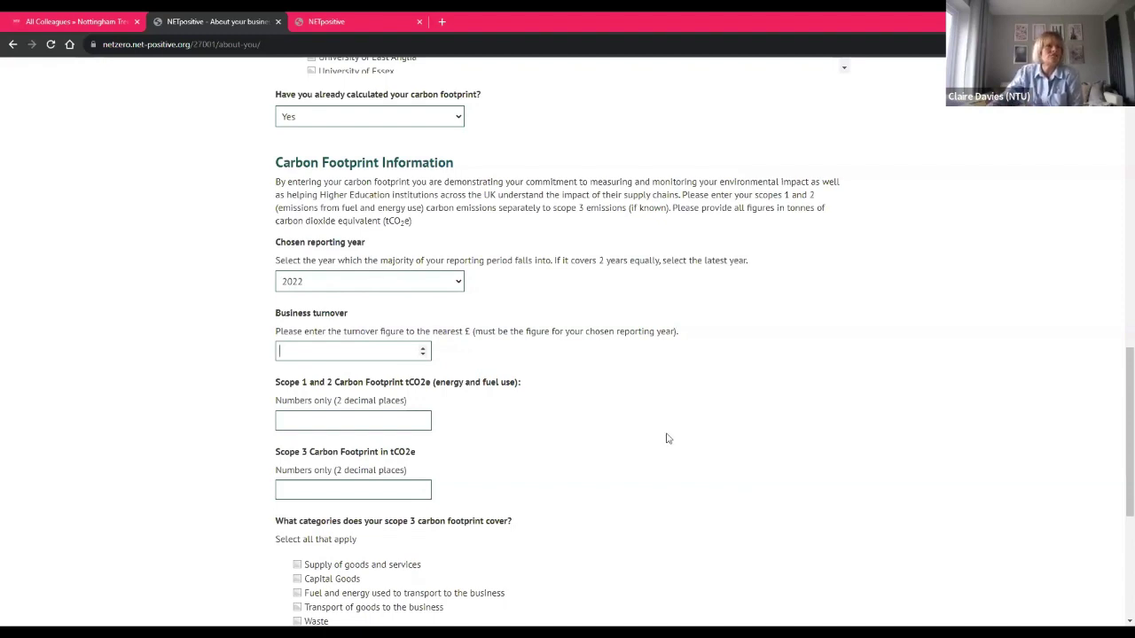
{"action": "scroll", "coordinate": [577, 463], "scroll_direction": "down", "scroll_amount": 1}
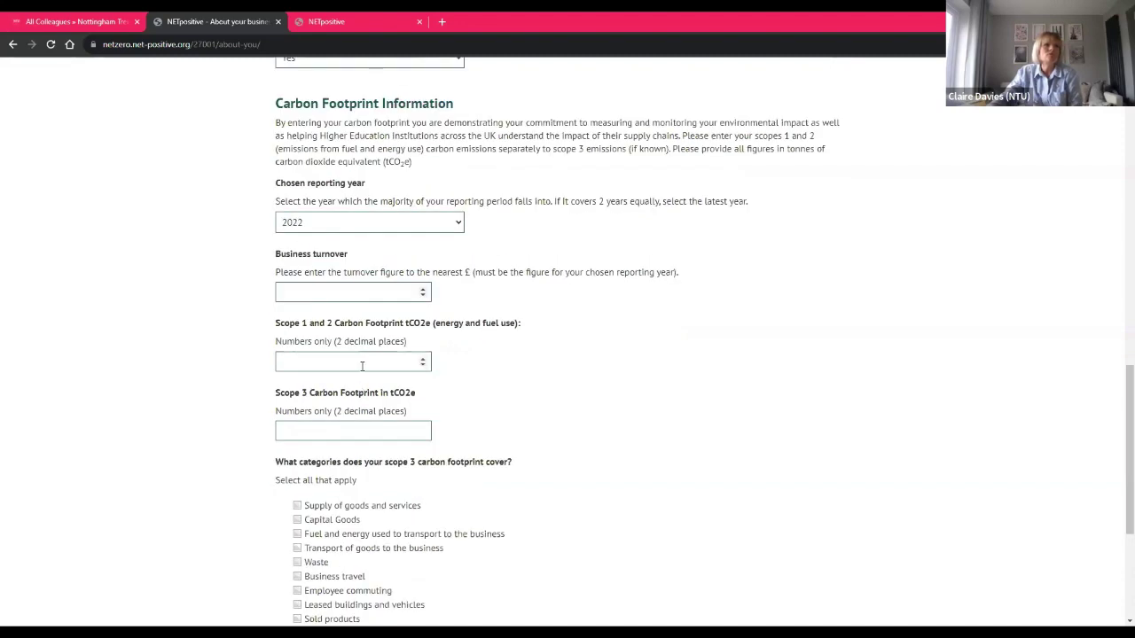
{"action": "scroll", "coordinate": [606, 416], "scroll_direction": "down", "scroll_amount": 1}
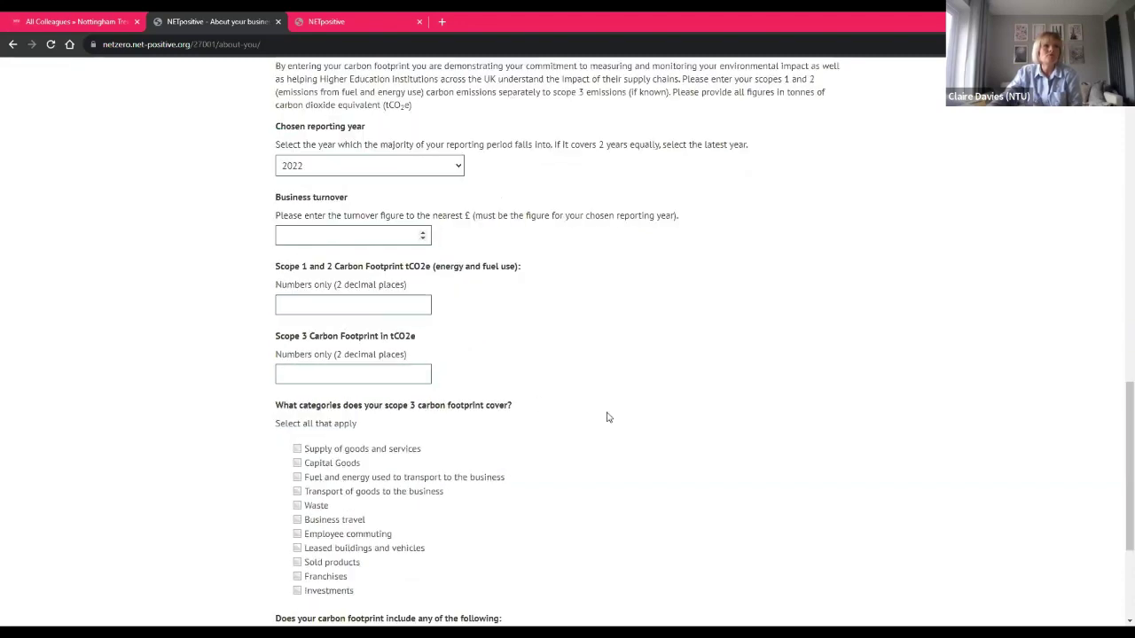
{"action": "left_click", "coordinate": [333, 375]}
{"action": "scroll", "coordinate": [629, 391], "scroll_direction": "down", "scroll_amount": 1}
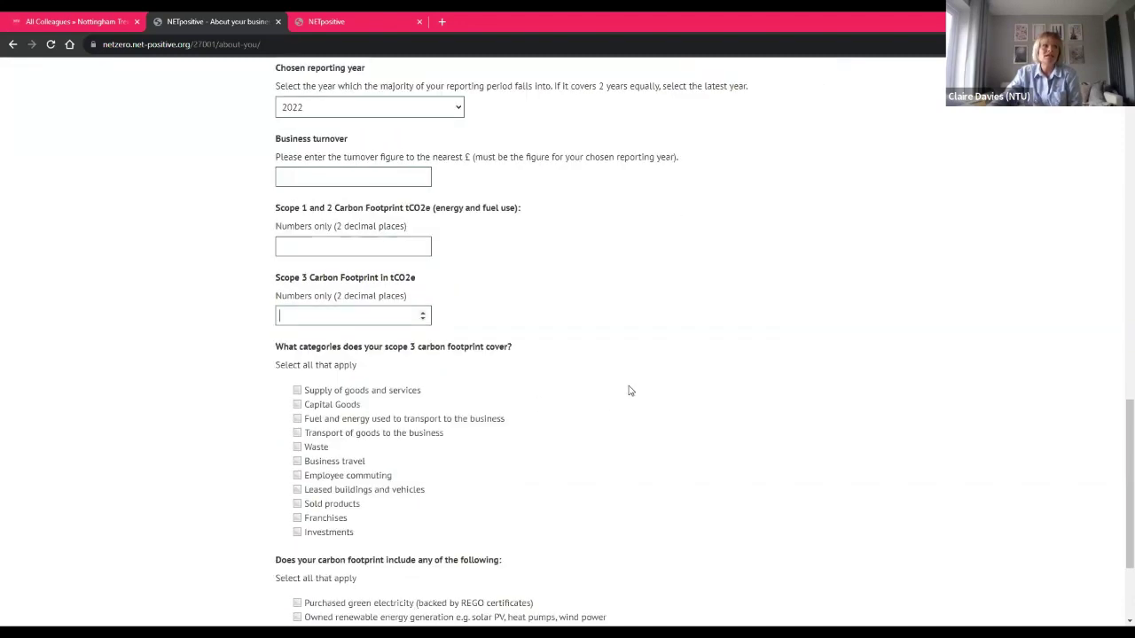
- Mark Supply of goods and services, Capital Goods and Business travel as the categories covered by the scope 3 footprint
{"action": "scroll", "coordinate": [629, 390], "scroll_direction": "down", "scroll_amount": 2}
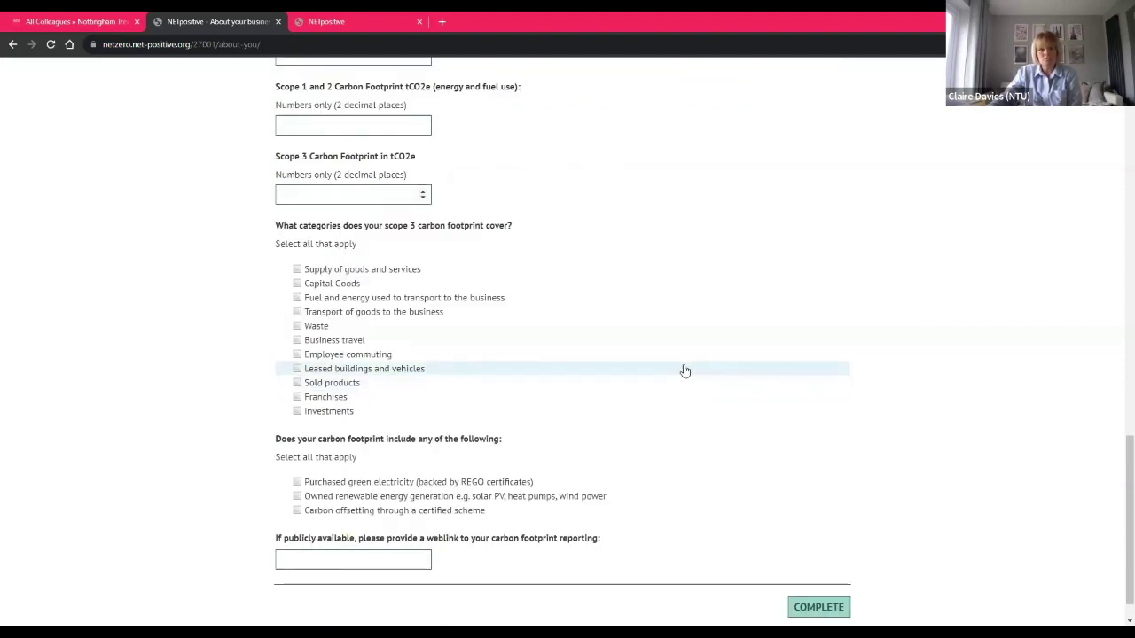
{"action": "left_click", "coordinate": [297, 283]}
{"action": "left_click", "coordinate": [297, 270]}
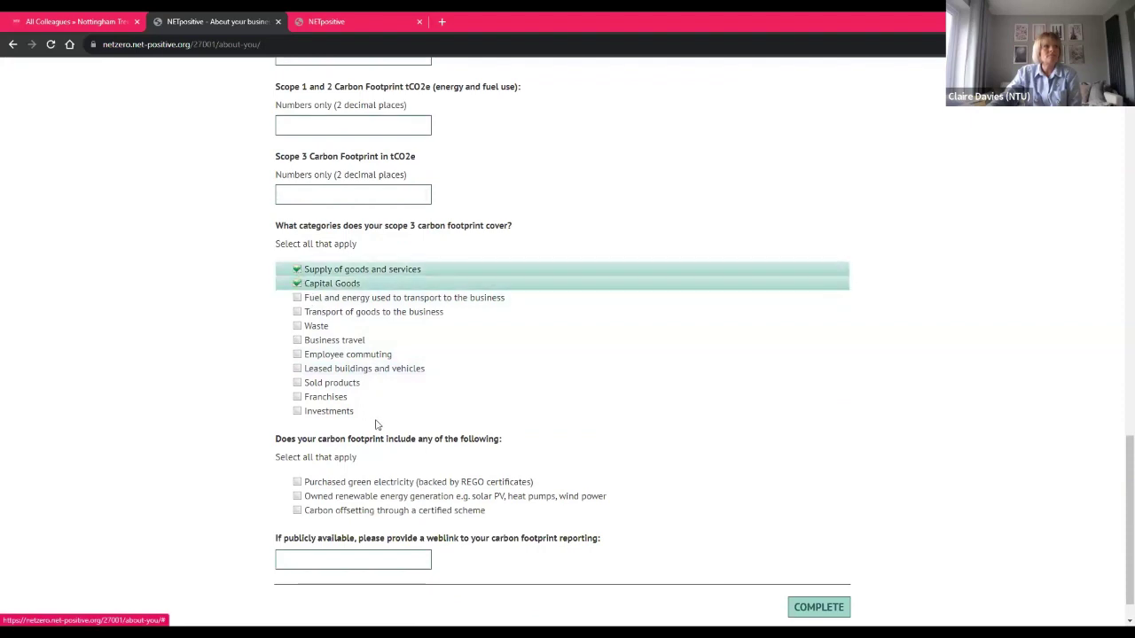
{"action": "left_click", "coordinate": [297, 340]}
{"action": "scroll", "coordinate": [647, 390], "scroll_direction": "down", "scroll_amount": 1}
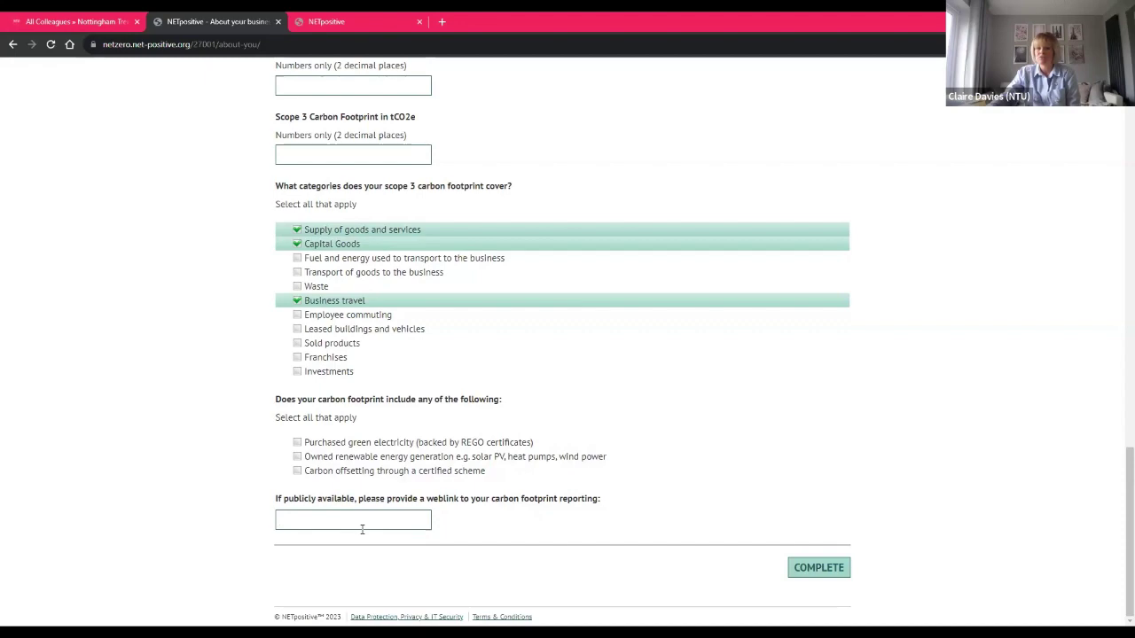
- Change the answer about having already calculated the carbon footprint to No
{"action": "scroll", "coordinate": [993, 452], "scroll_direction": "up", "scroll_amount": 1}
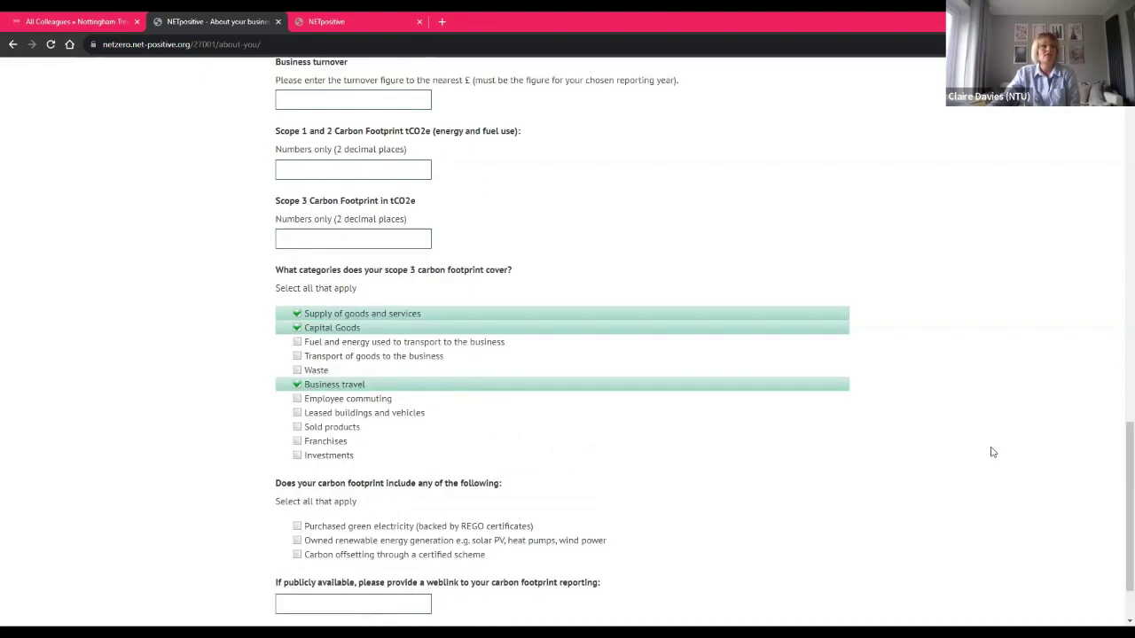
{"action": "scroll", "coordinate": [993, 452], "scroll_direction": "up", "scroll_amount": 2}
{"action": "scroll", "coordinate": [993, 452], "scroll_direction": "up", "scroll_amount": 3}
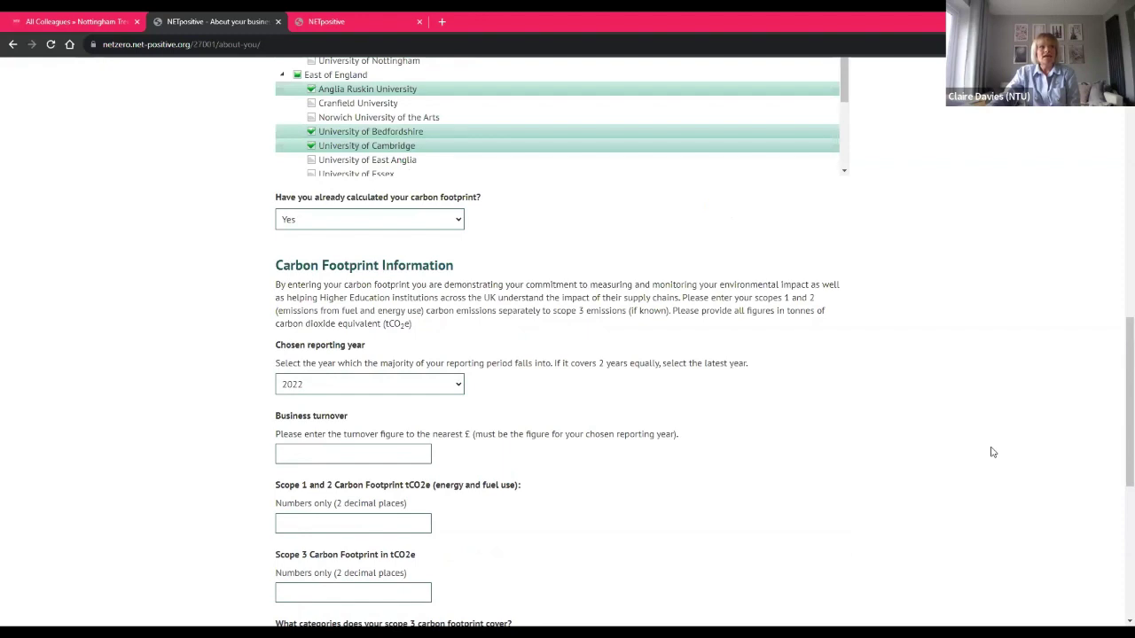
{"action": "scroll", "coordinate": [993, 452], "scroll_direction": "up", "scroll_amount": 1}
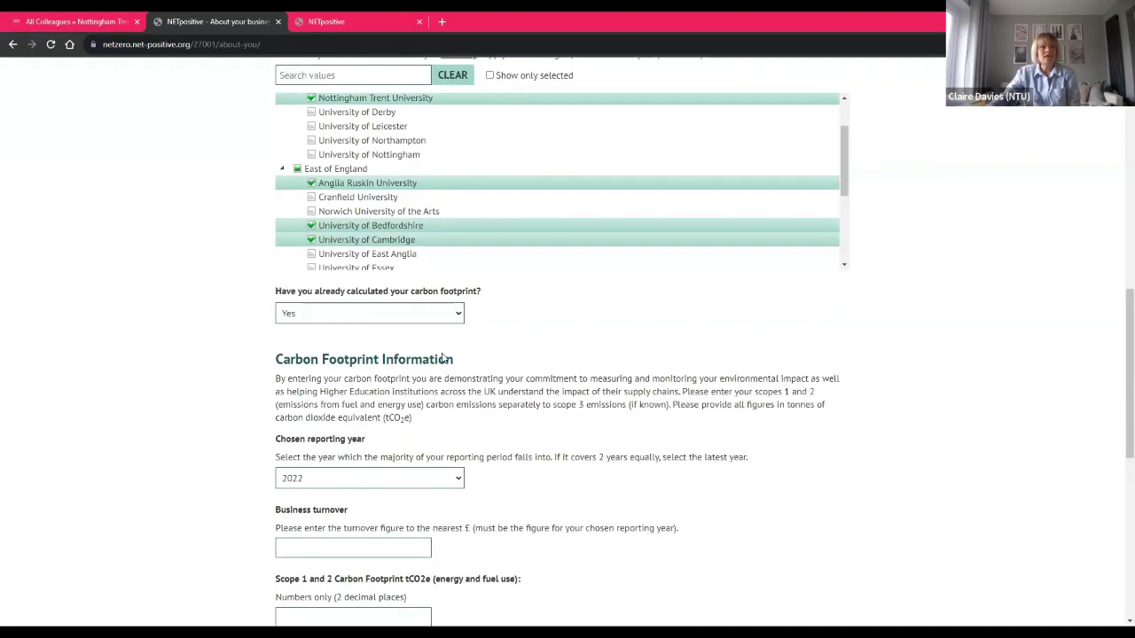
{"action": "key", "text": "Down"}
- Examine the footprint calculation guidance and the Energy Use in Buildings fields, including the unit options for heating oil consumption
{"action": "scroll", "coordinate": [892, 451], "scroll_direction": "down", "scroll_amount": 1}
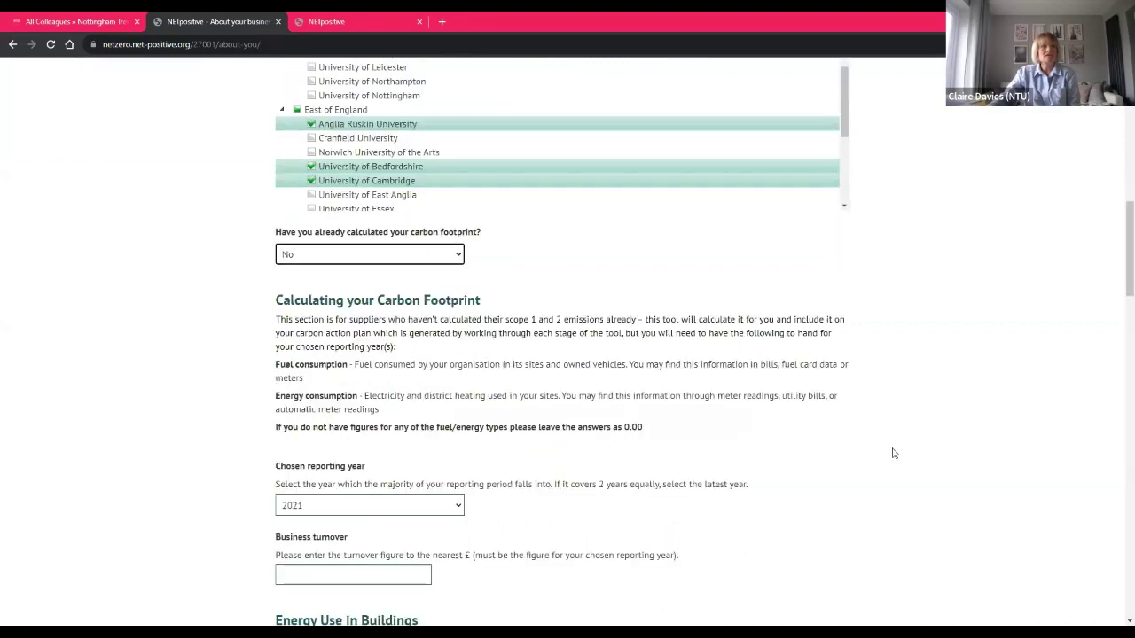
{"action": "scroll", "coordinate": [893, 453], "scroll_direction": "down", "scroll_amount": 2}
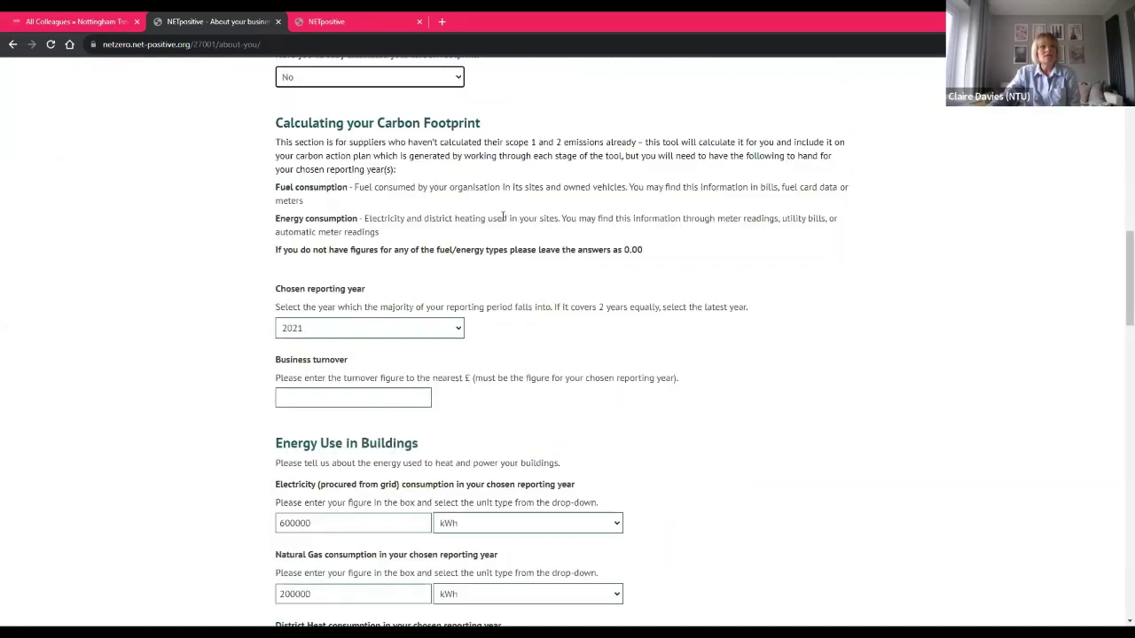
{"action": "scroll", "coordinate": [794, 331], "scroll_direction": "down", "scroll_amount": 1}
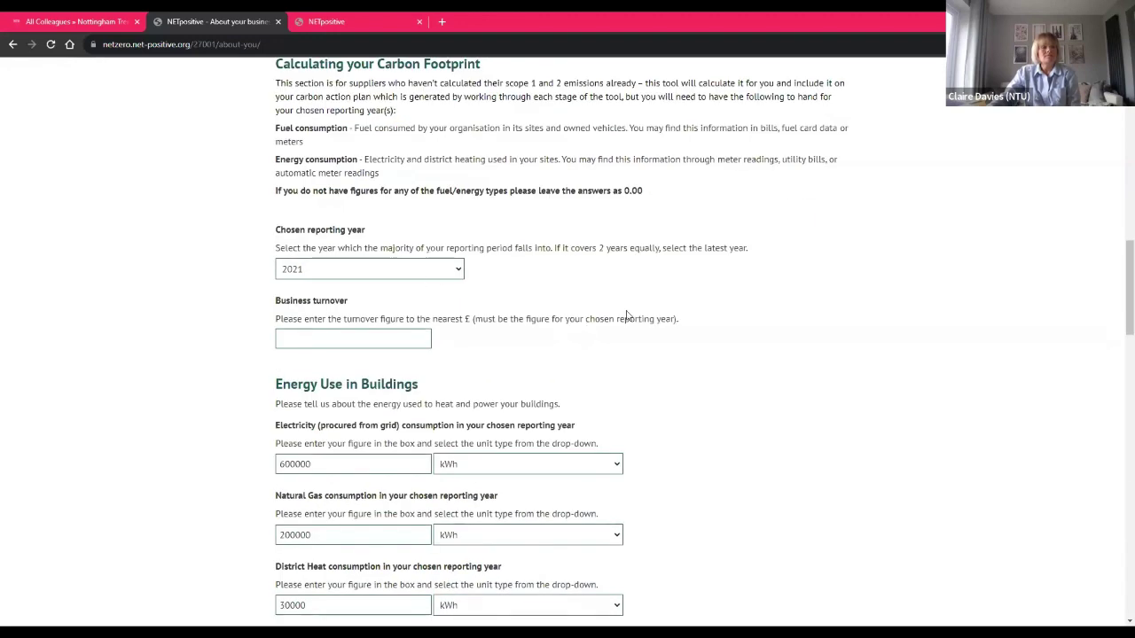
{"action": "scroll", "coordinate": [625, 316], "scroll_direction": "down", "scroll_amount": 1}
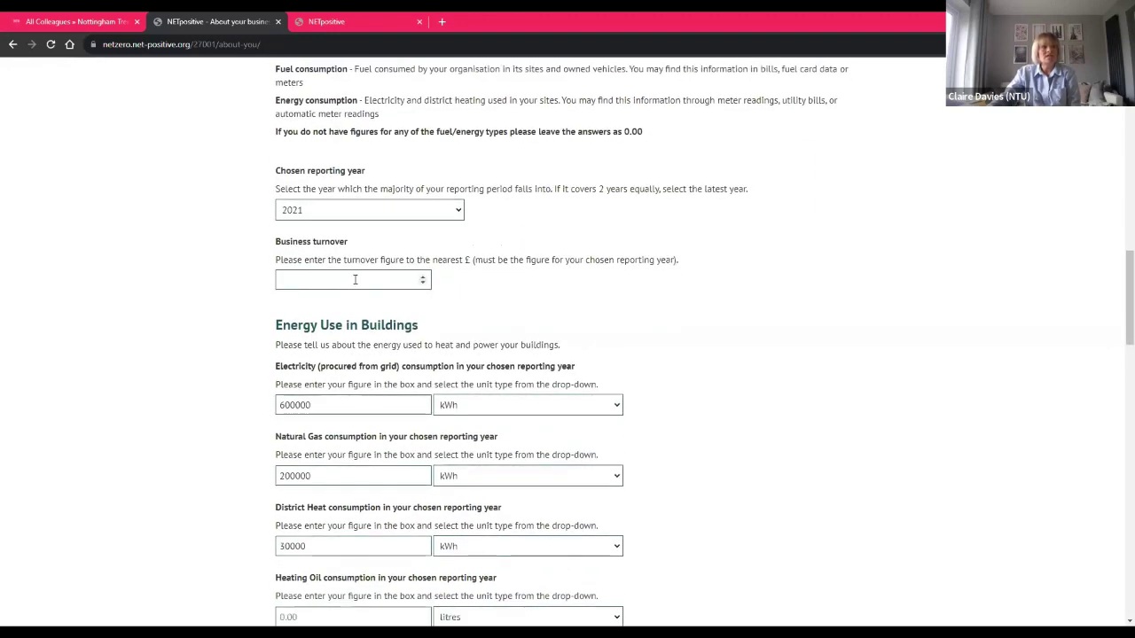
{"action": "scroll", "coordinate": [820, 339], "scroll_direction": "down", "scroll_amount": 1}
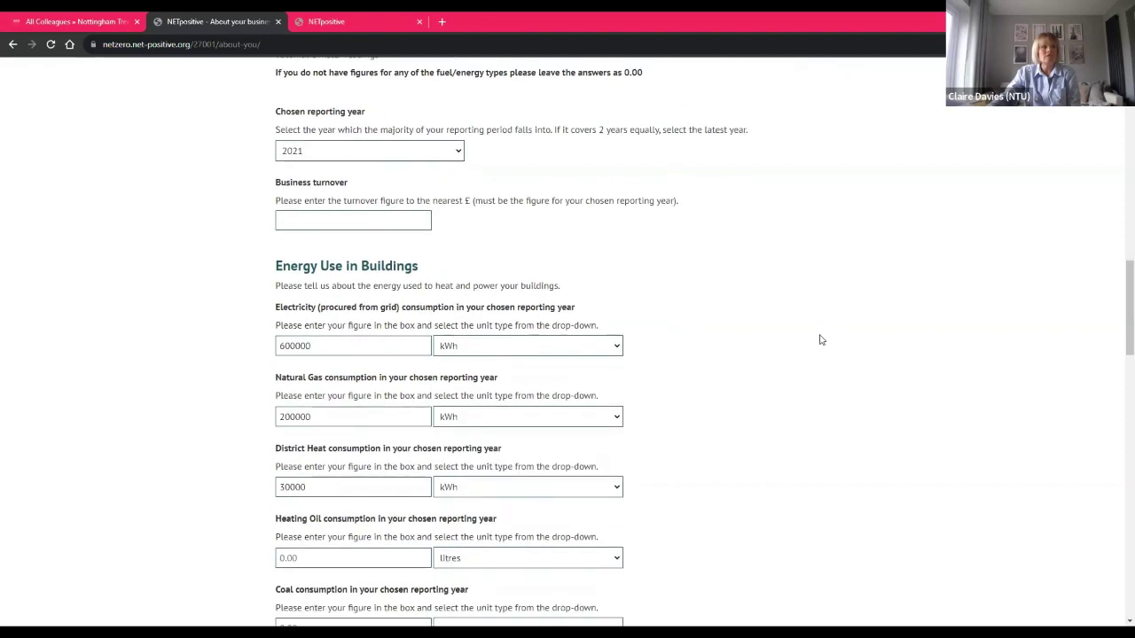
{"action": "scroll", "coordinate": [820, 339], "scroll_direction": "down", "scroll_amount": 1}
{"action": "scroll", "coordinate": [819, 340], "scroll_direction": "down", "scroll_amount": 1}
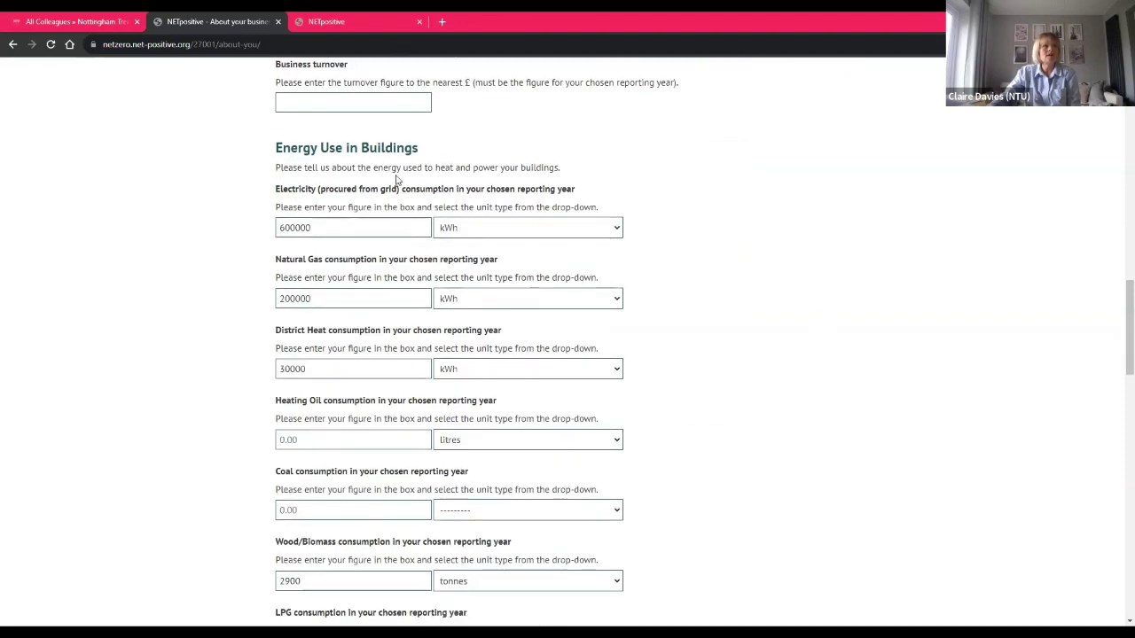
{"action": "scroll", "coordinate": [781, 374], "scroll_direction": "down", "scroll_amount": 1}
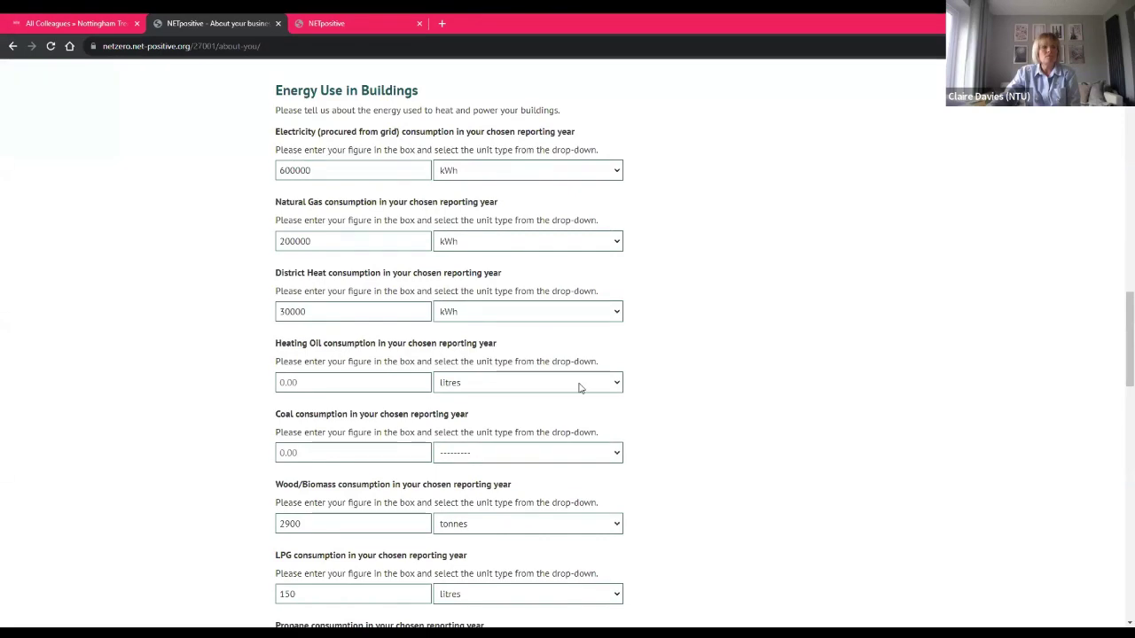
{"action": "left_click", "coordinate": [579, 385]}
{"action": "scroll", "coordinate": [765, 362], "scroll_direction": "down", "scroll_amount": 1}
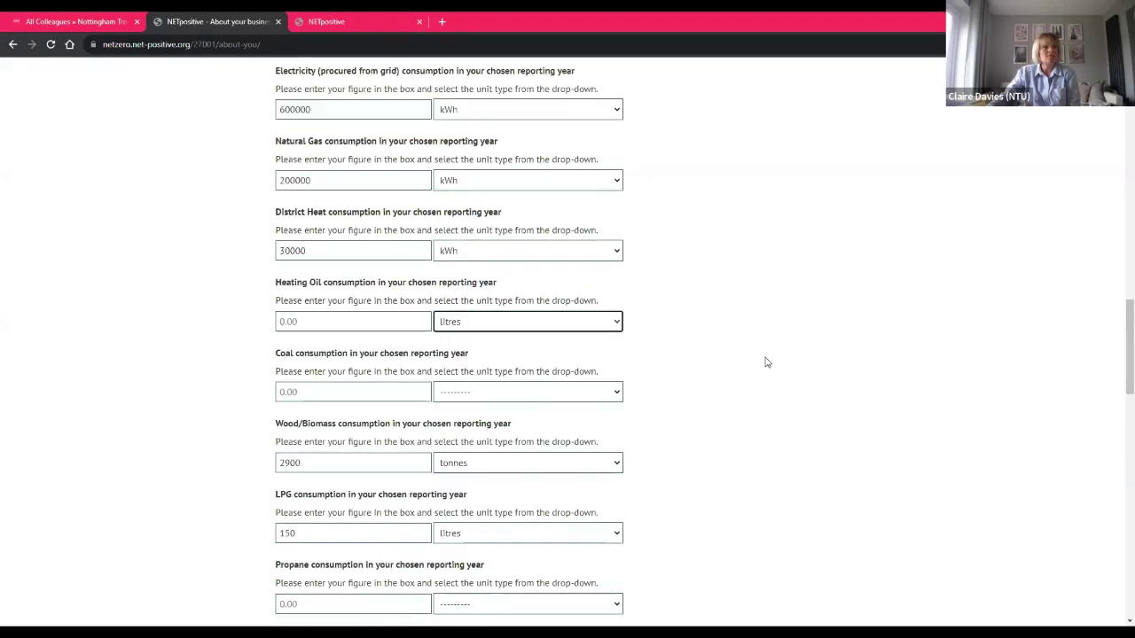
{"action": "scroll", "coordinate": [766, 362], "scroll_direction": "down", "scroll_amount": 3}
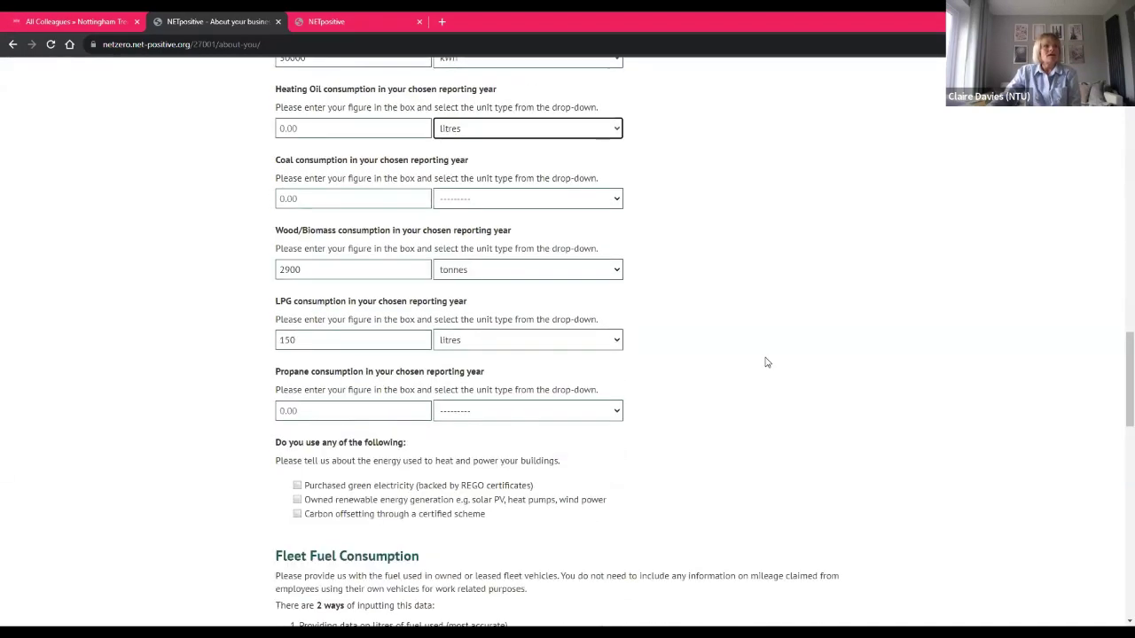
{"action": "scroll", "coordinate": [766, 361], "scroll_direction": "down", "scroll_amount": 2}
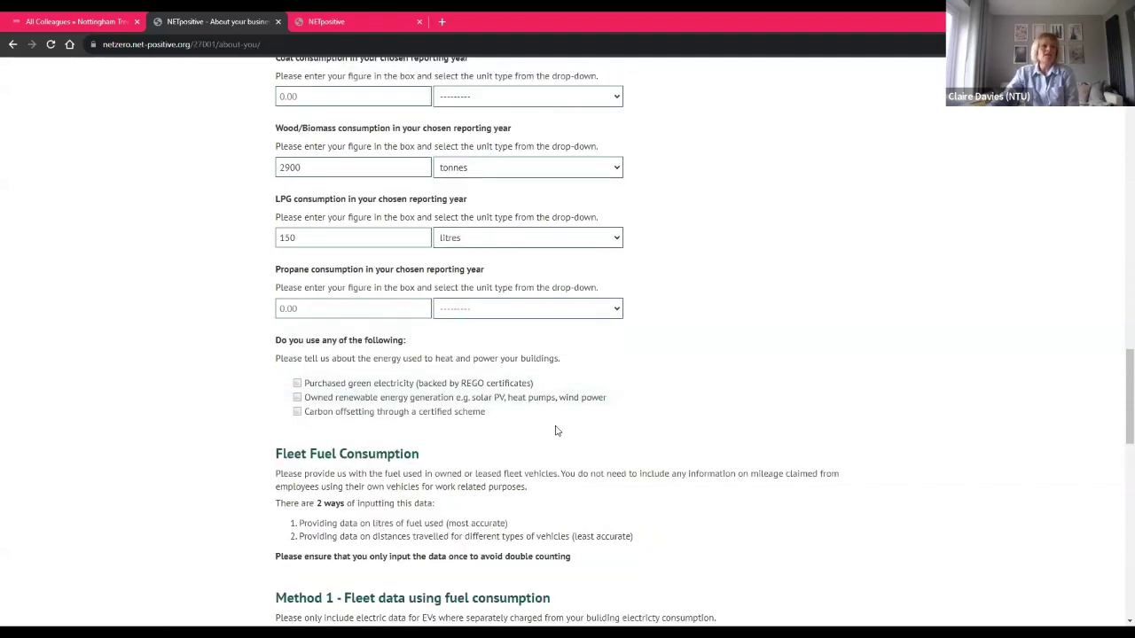
{"action": "scroll", "coordinate": [879, 382], "scroll_direction": "down", "scroll_amount": 5}
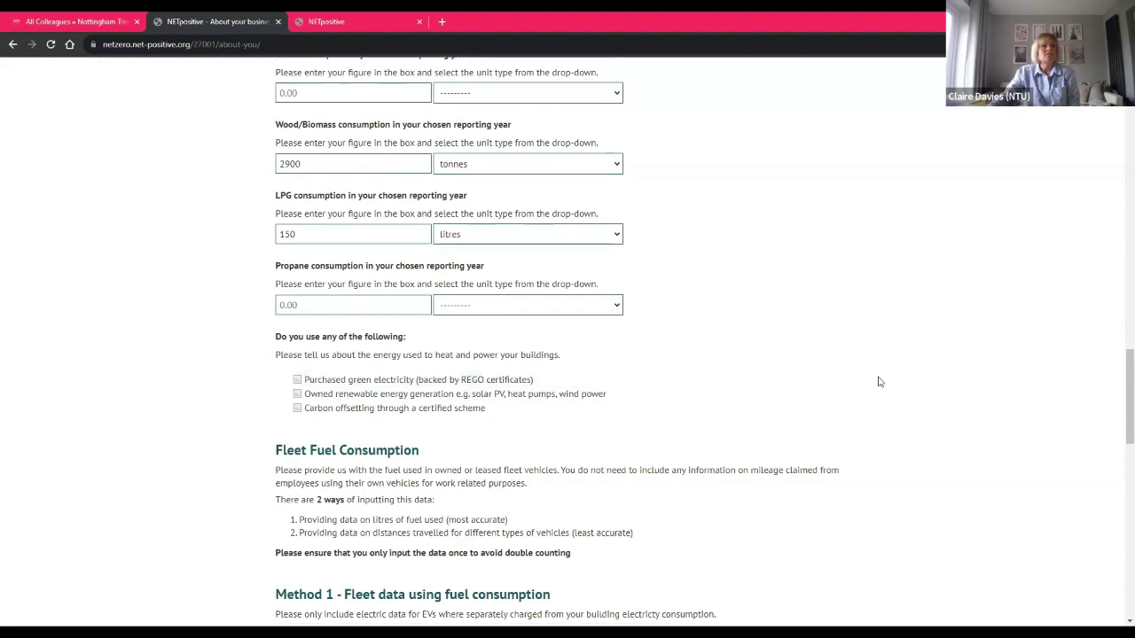
- Set the unit for Propane (Fleet) consumption to kWh in the Method 1 fleet fuel data
{"action": "scroll", "coordinate": [879, 382], "scroll_direction": "down", "scroll_amount": 1}
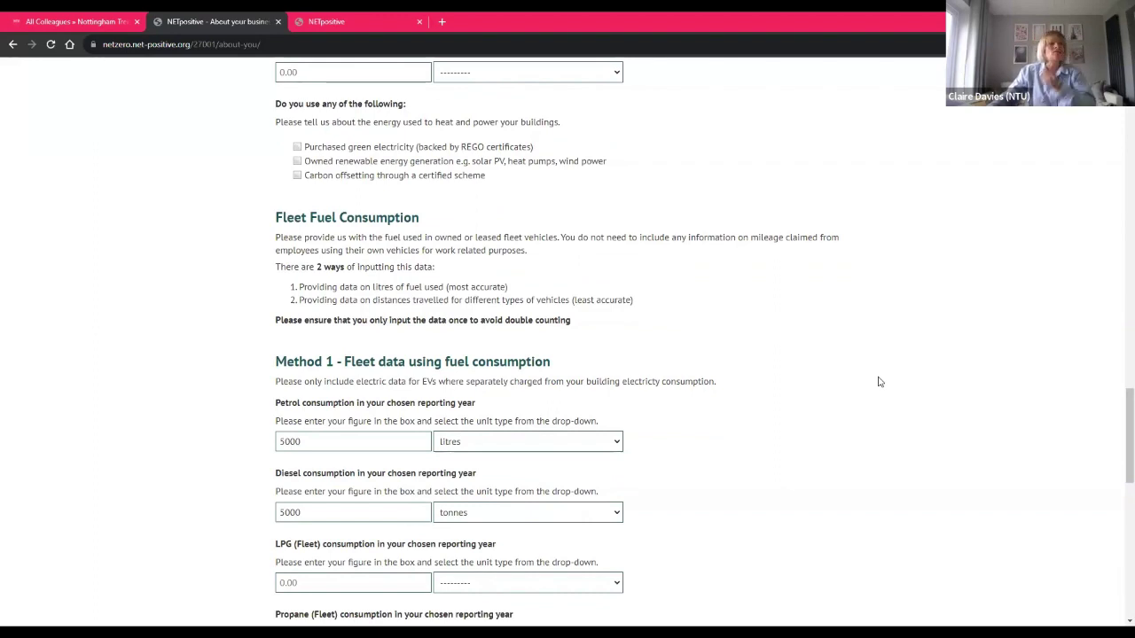
{"action": "scroll", "coordinate": [879, 381], "scroll_direction": "down", "scroll_amount": 1}
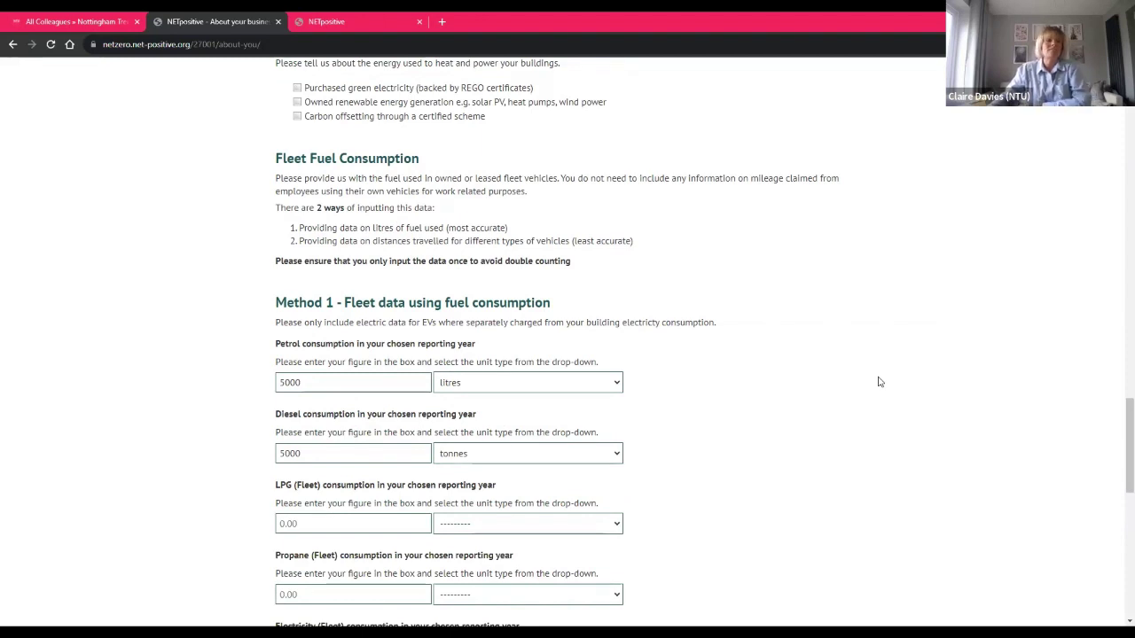
{"action": "scroll", "coordinate": [879, 381], "scroll_direction": "down", "scroll_amount": 1}
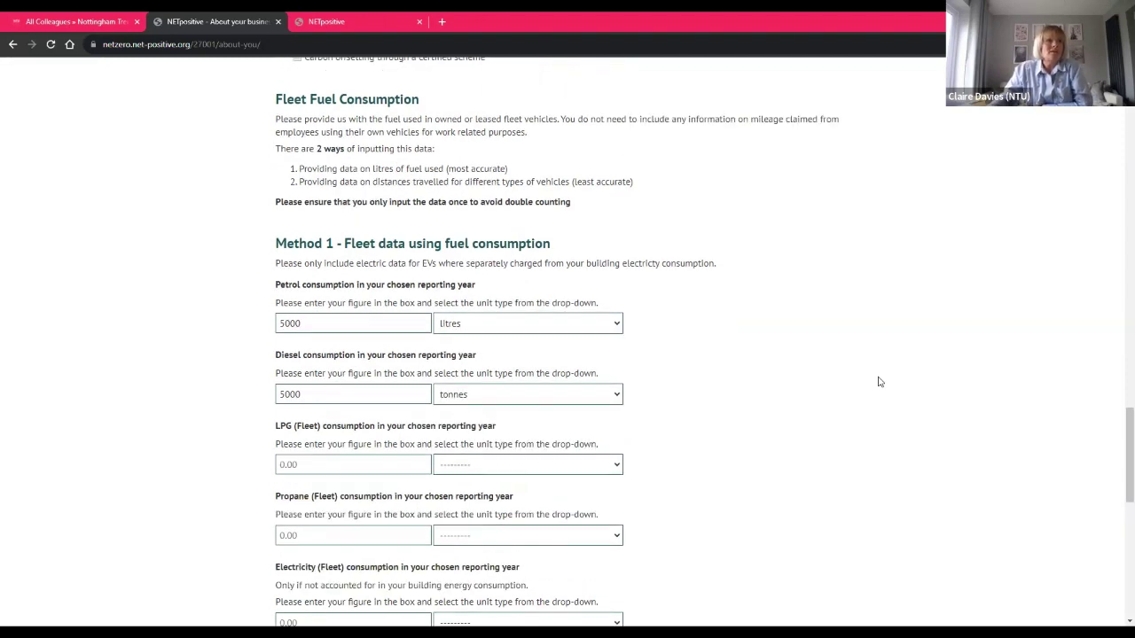
{"action": "scroll", "coordinate": [880, 381], "scroll_direction": "down", "scroll_amount": 1}
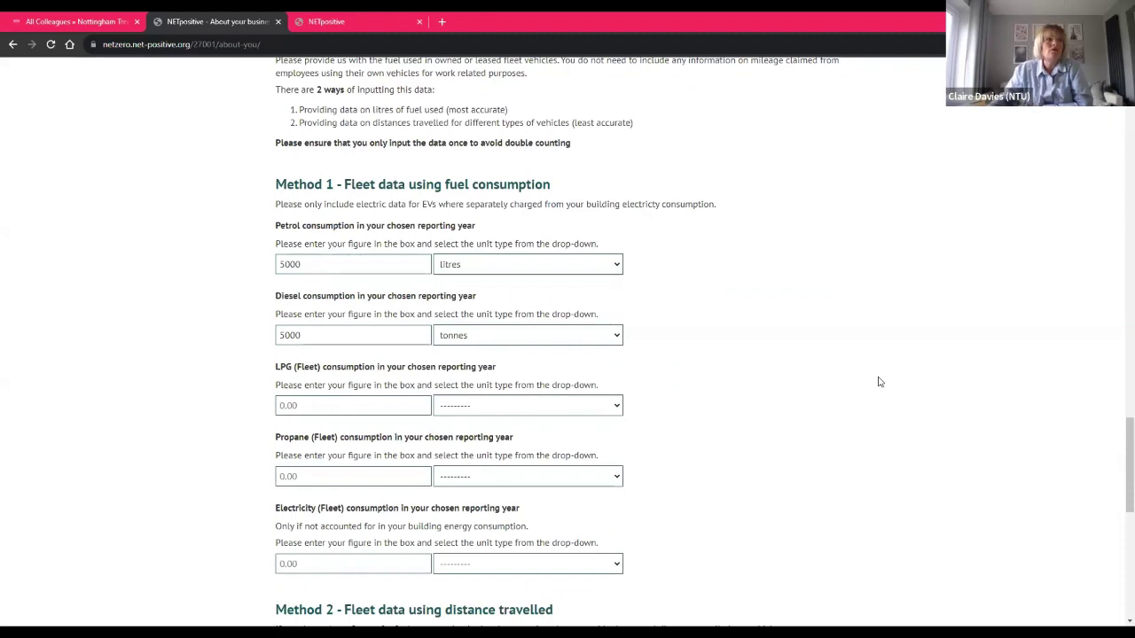
{"action": "scroll", "coordinate": [879, 382], "scroll_direction": "down", "scroll_amount": 1}
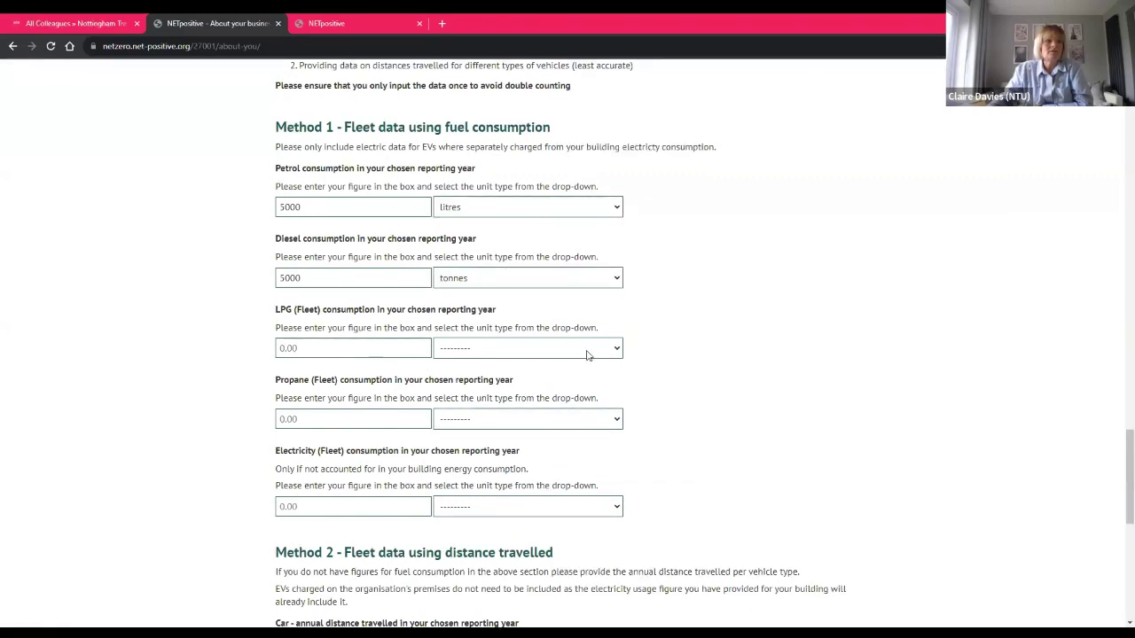
{"action": "left_click", "coordinate": [588, 349]}
{"action": "left_click", "coordinate": [577, 422]}
{"action": "left_click", "coordinate": [497, 451]}
{"action": "left_click", "coordinate": [724, 409]}
- Set the battery electric van's annual distance unit to km in the Method 2 fleet data and save the section
{"action": "scroll", "coordinate": [736, 430], "scroll_direction": "down", "scroll_amount": 4}
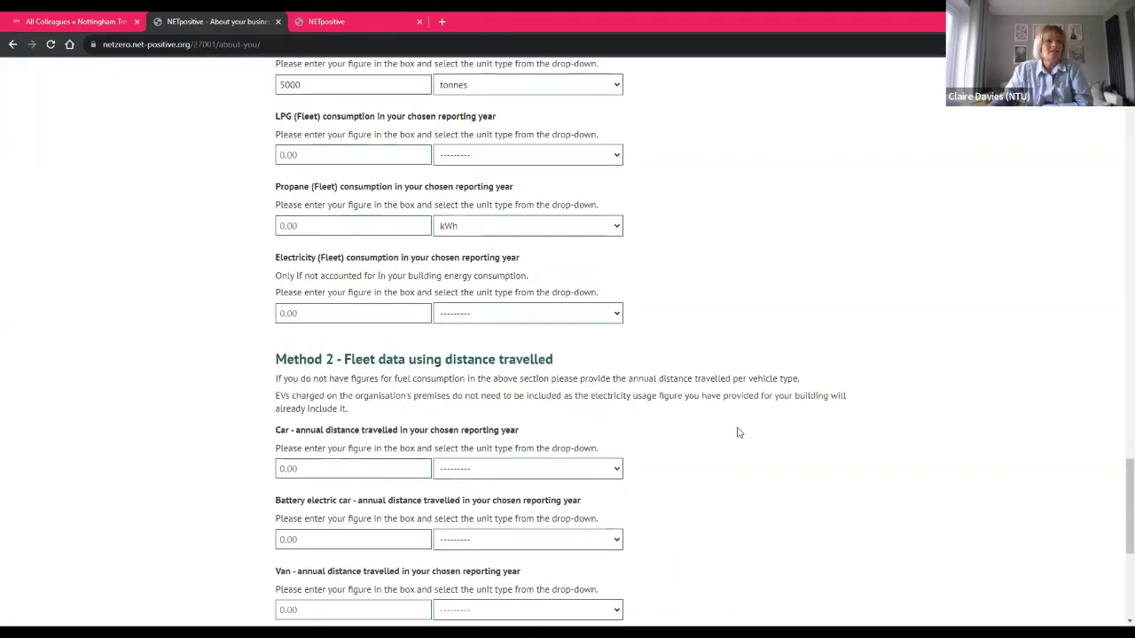
{"action": "scroll", "coordinate": [737, 431], "scroll_direction": "down", "scroll_amount": 1}
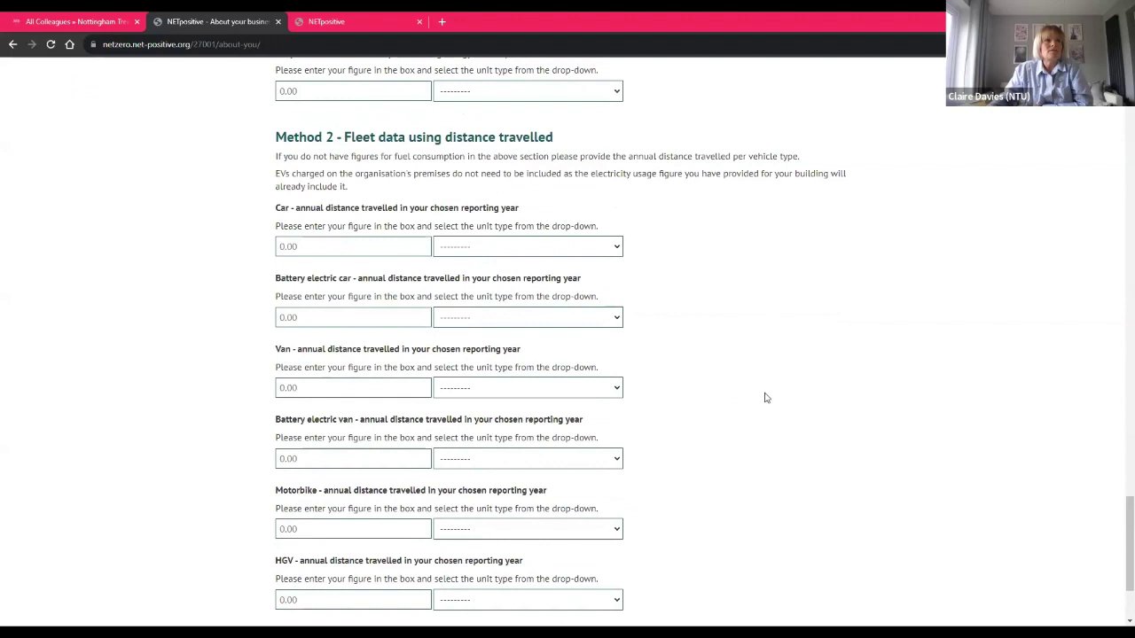
{"action": "scroll", "coordinate": [773, 385], "scroll_direction": "down", "scroll_amount": 1}
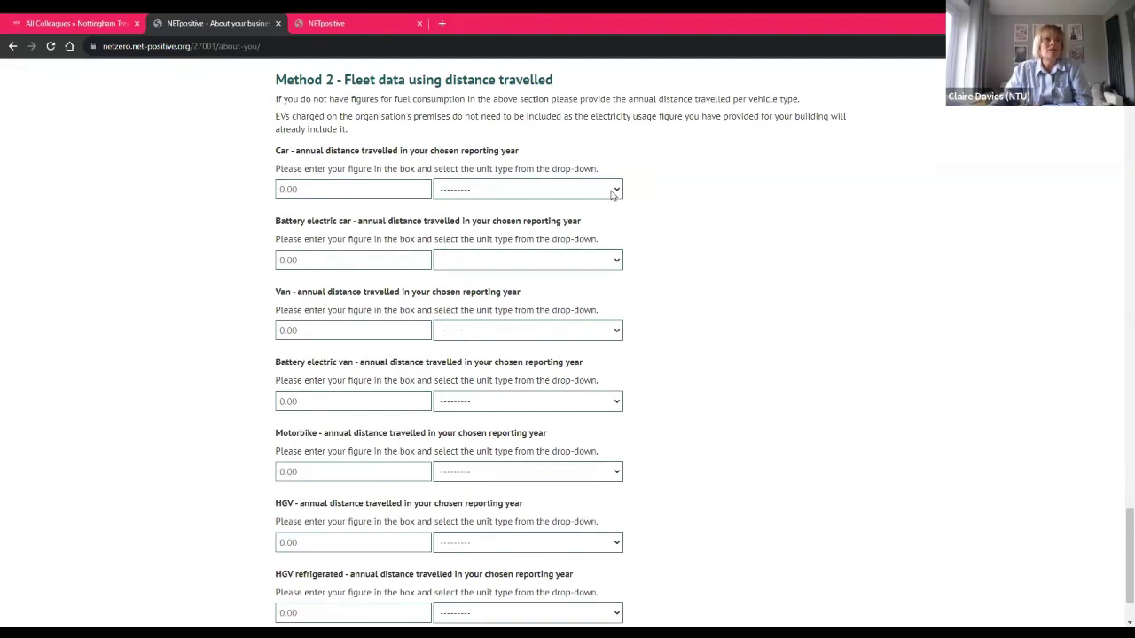
{"action": "left_click", "coordinate": [611, 193]}
{"action": "scroll", "coordinate": [712, 362], "scroll_direction": "down", "scroll_amount": 1}
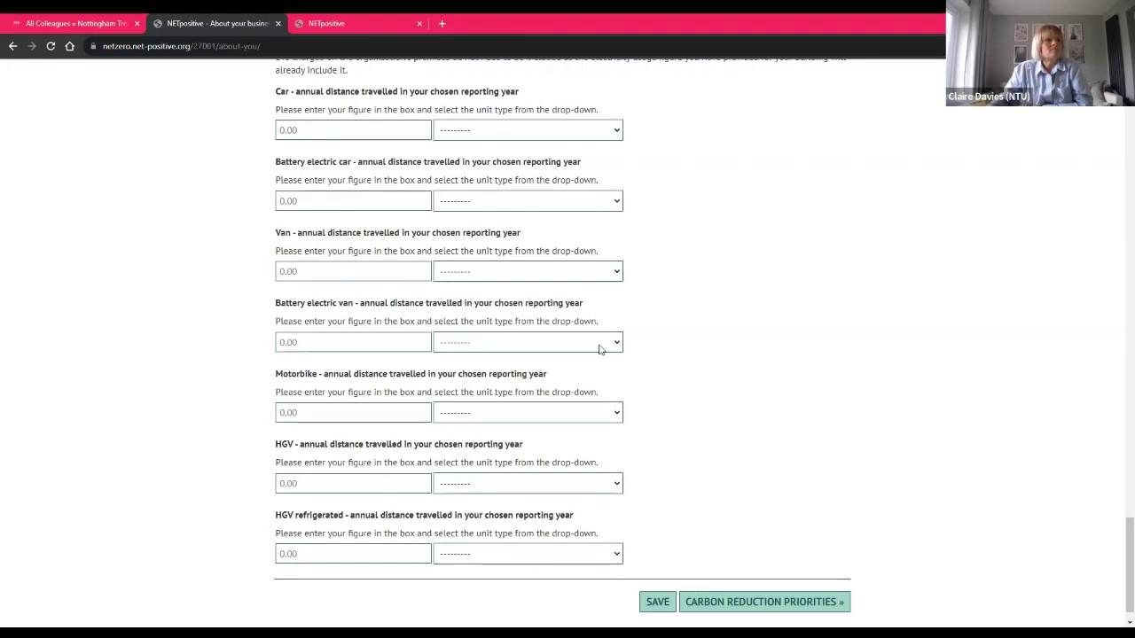
{"action": "left_click", "coordinate": [599, 349]}
{"action": "scroll", "coordinate": [657, 574], "scroll_direction": "down", "scroll_amount": 1}
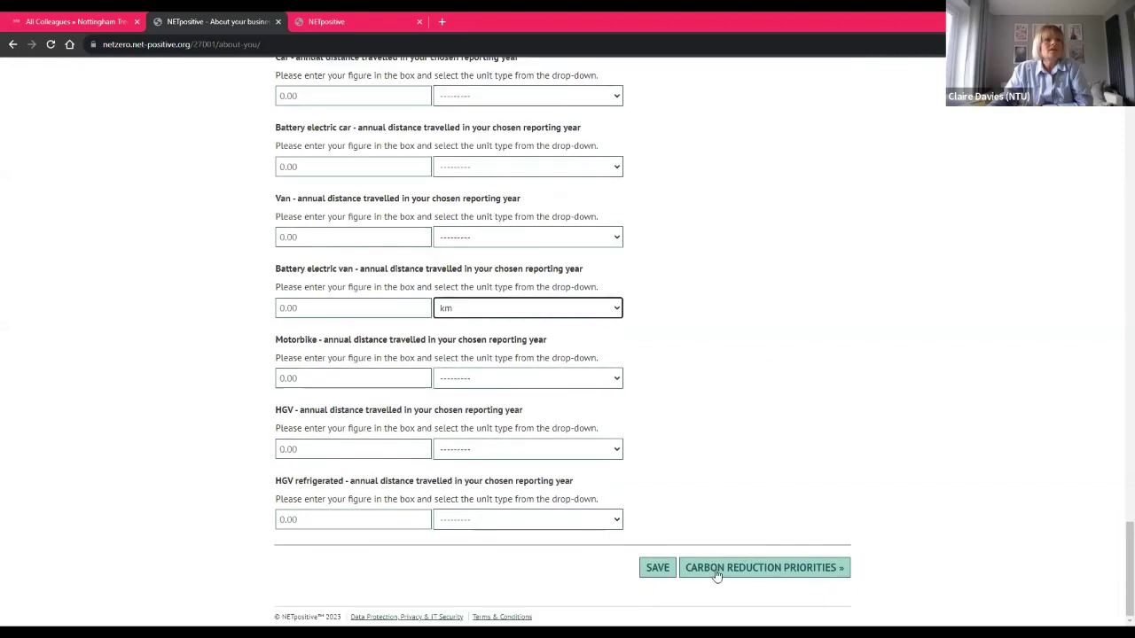
{"action": "left_click", "coordinate": [657, 568]}
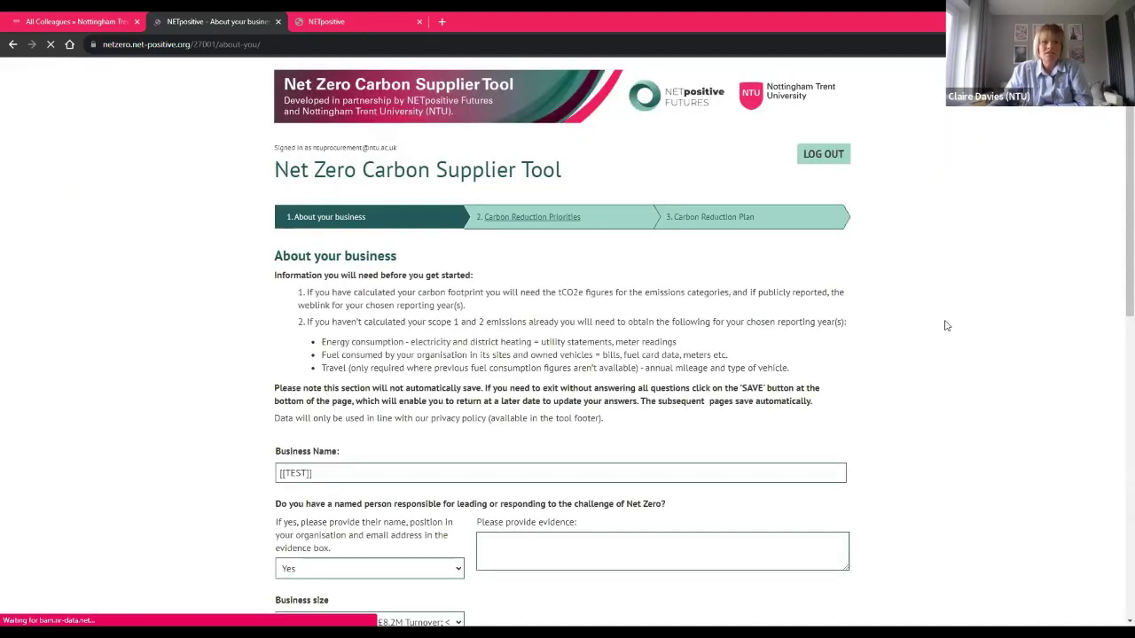
- Open the Carbon Reduction Priorities stage and look through its priority categories from Heating and Cooling to Commitments and Engagement
{"action": "scroll", "coordinate": [926, 402], "scroll_direction": "down", "scroll_amount": 1}
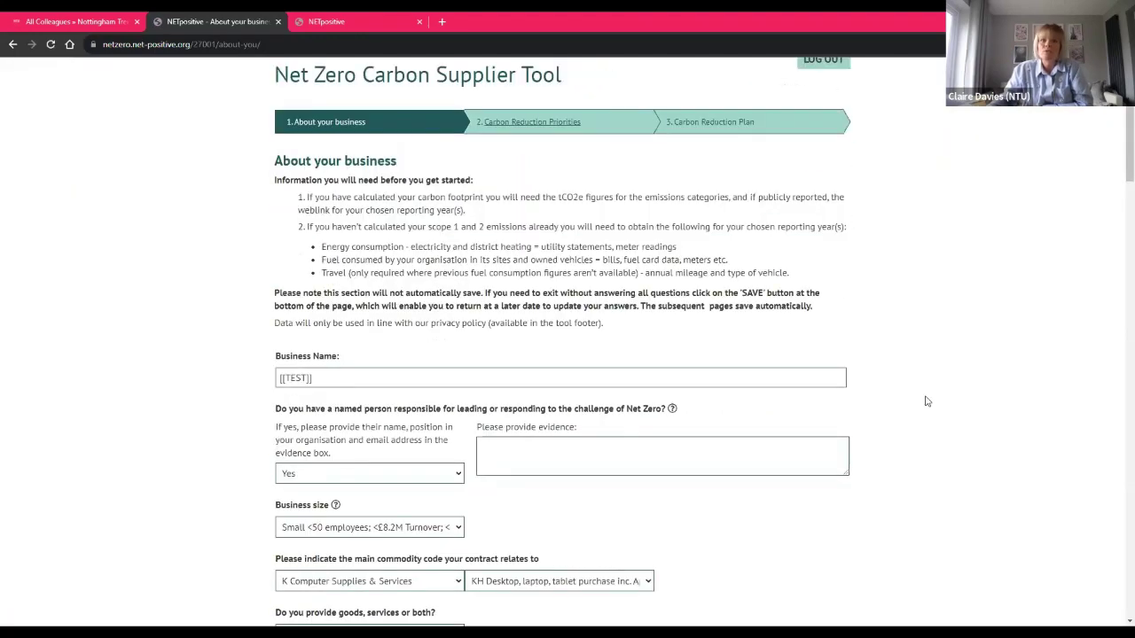
{"action": "left_click", "coordinate": [561, 129]}
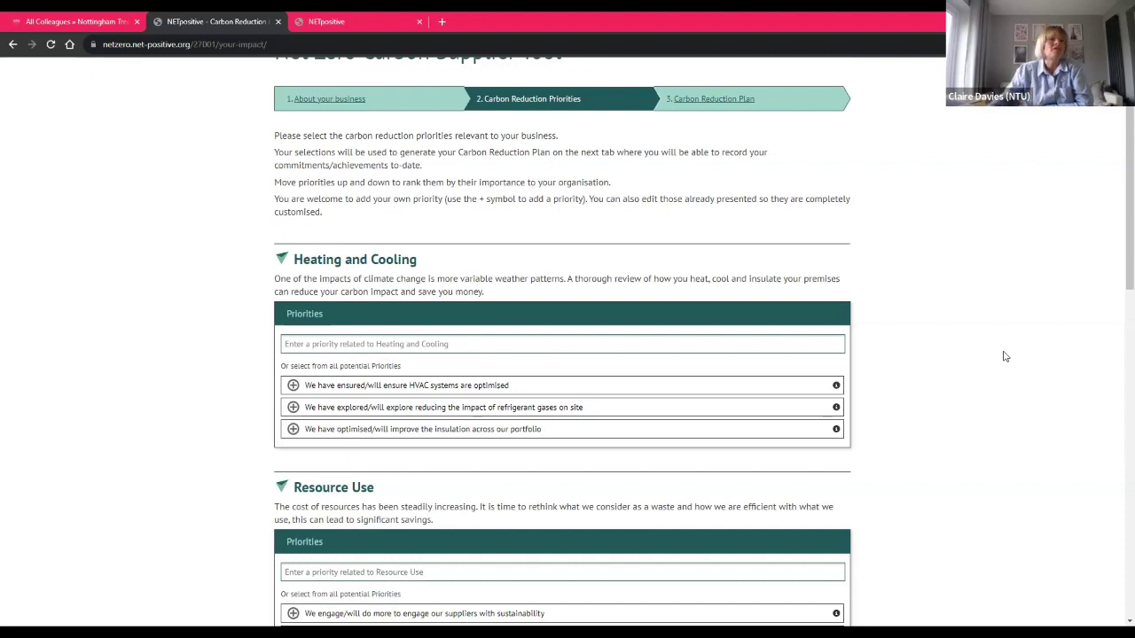
{"action": "scroll", "coordinate": [1021, 336], "scroll_direction": "down", "scroll_amount": 1}
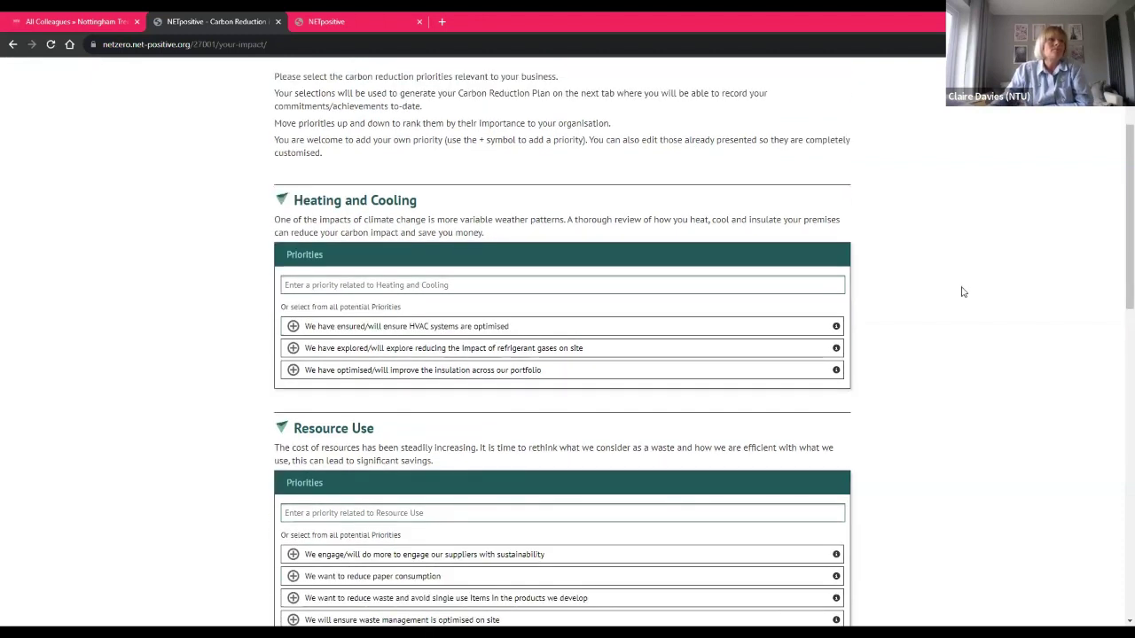
{"action": "scroll", "coordinate": [962, 291], "scroll_direction": "down", "scroll_amount": 5}
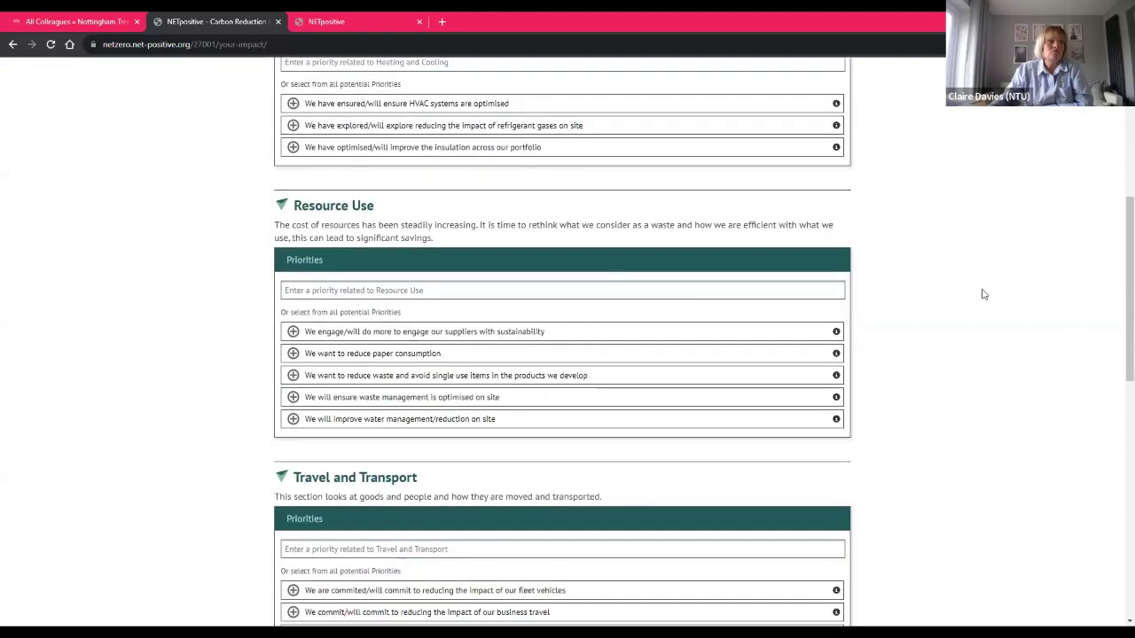
{"action": "scroll", "coordinate": [982, 294], "scroll_direction": "down", "scroll_amount": 5}
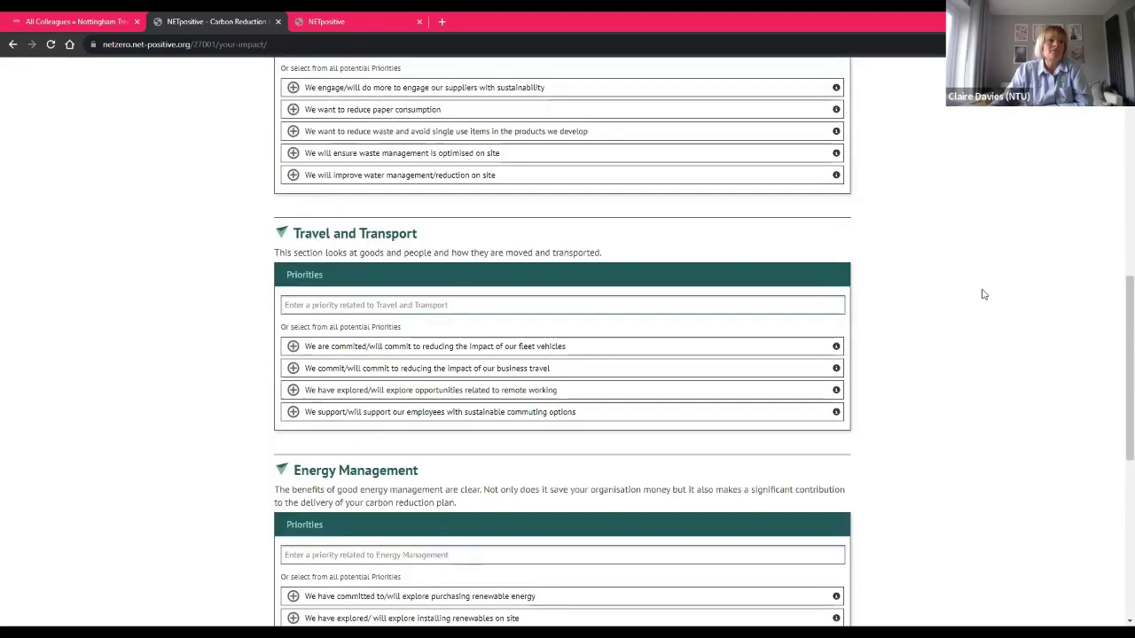
{"action": "scroll", "coordinate": [982, 294], "scroll_direction": "down", "scroll_amount": 4}
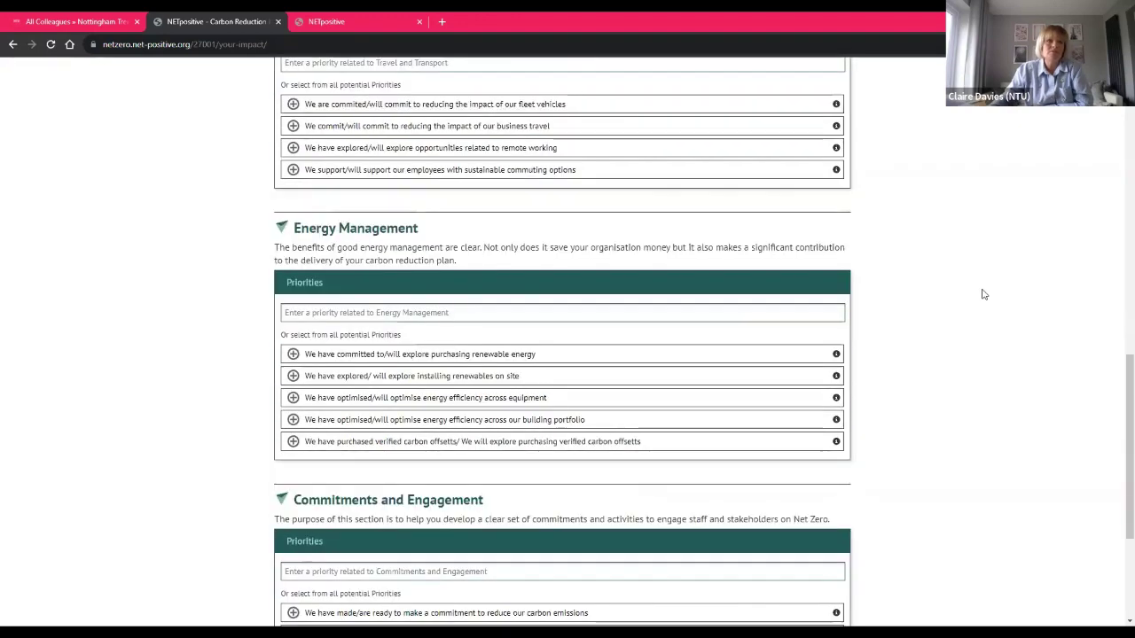
{"action": "scroll", "coordinate": [982, 302], "scroll_direction": "up", "scroll_amount": 11}
{"action": "scroll", "coordinate": [982, 308], "scroll_direction": "up", "scroll_amount": 4}
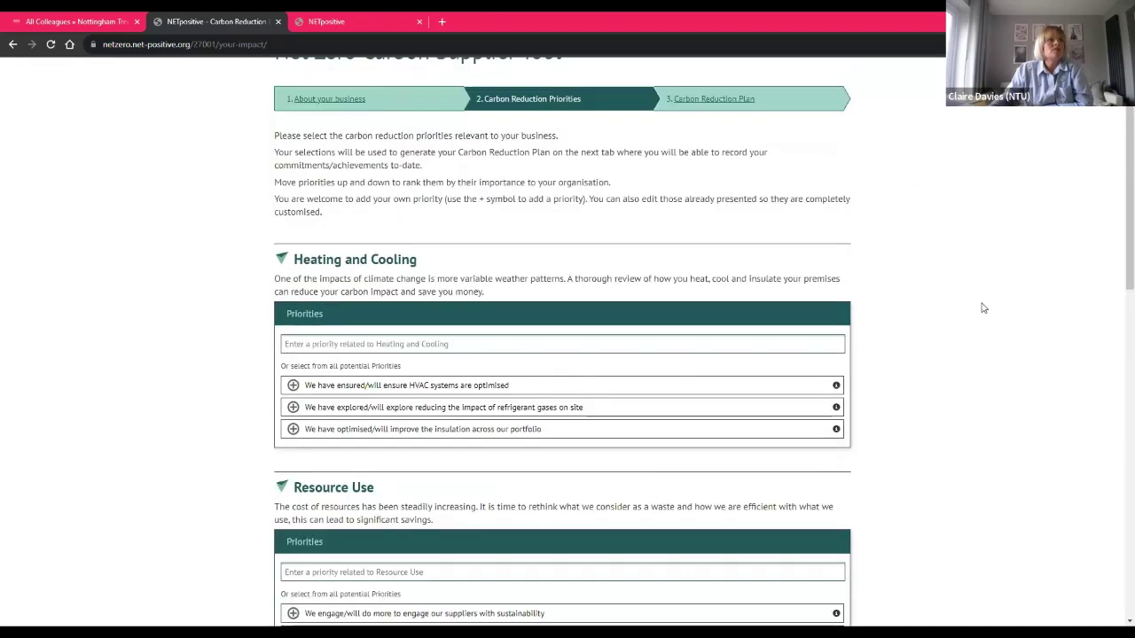
- Add the HVAC optimisation, portfolio insulation and refrigerant gases priorities to Heating and Cooling, in that order
{"action": "left_click", "coordinate": [292, 386]}
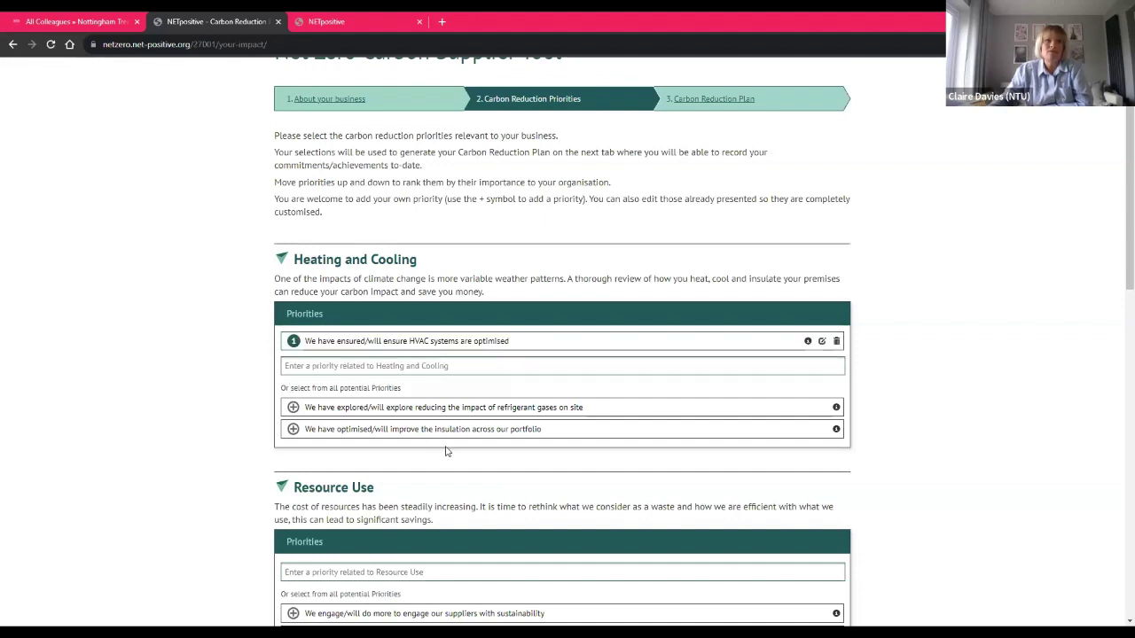
{"action": "left_click", "coordinate": [293, 429]}
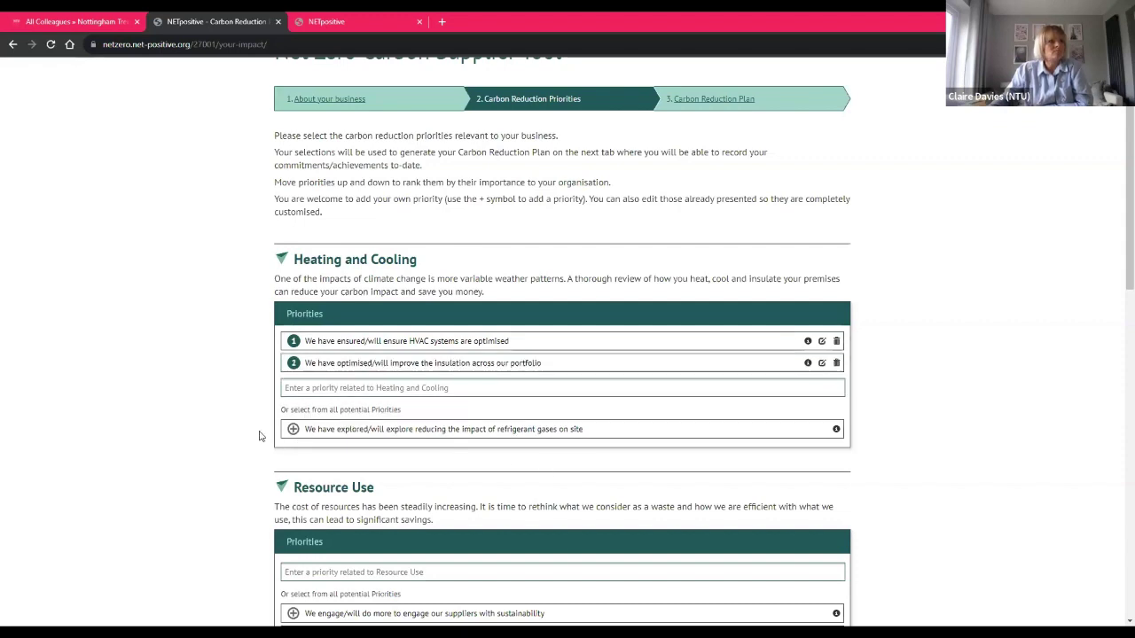
{"action": "left_click", "coordinate": [293, 429]}
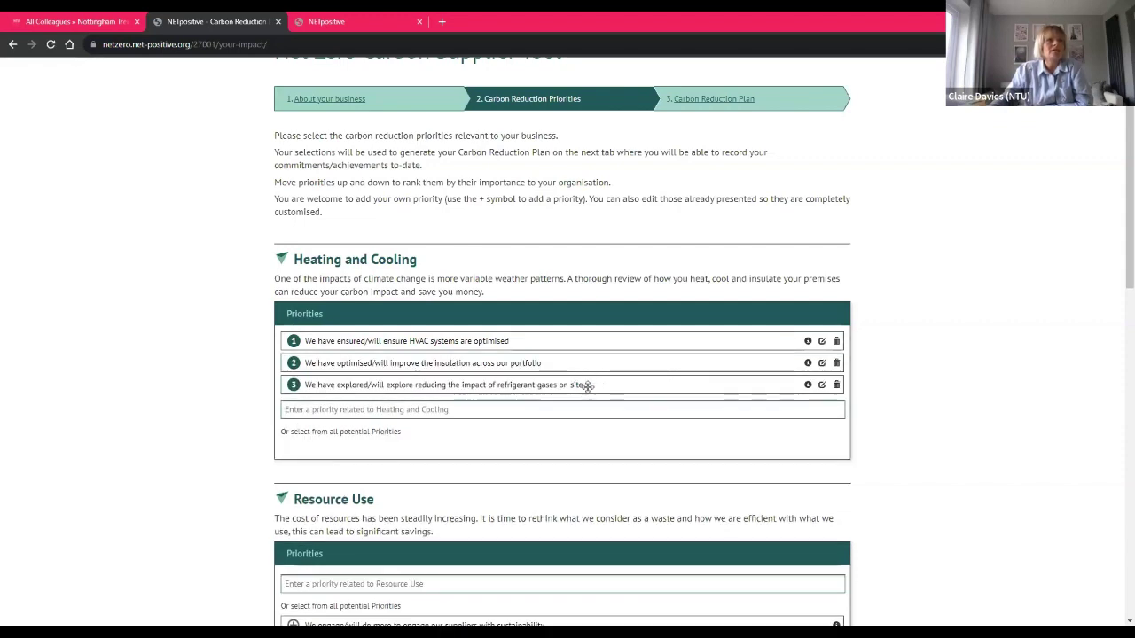
- Rank the refrigerant gases priority first in Heating and Cooling and display its explanatory information
{"action": "left_click_drag", "start_coordinate": [582, 385], "coordinate": [586, 337]}
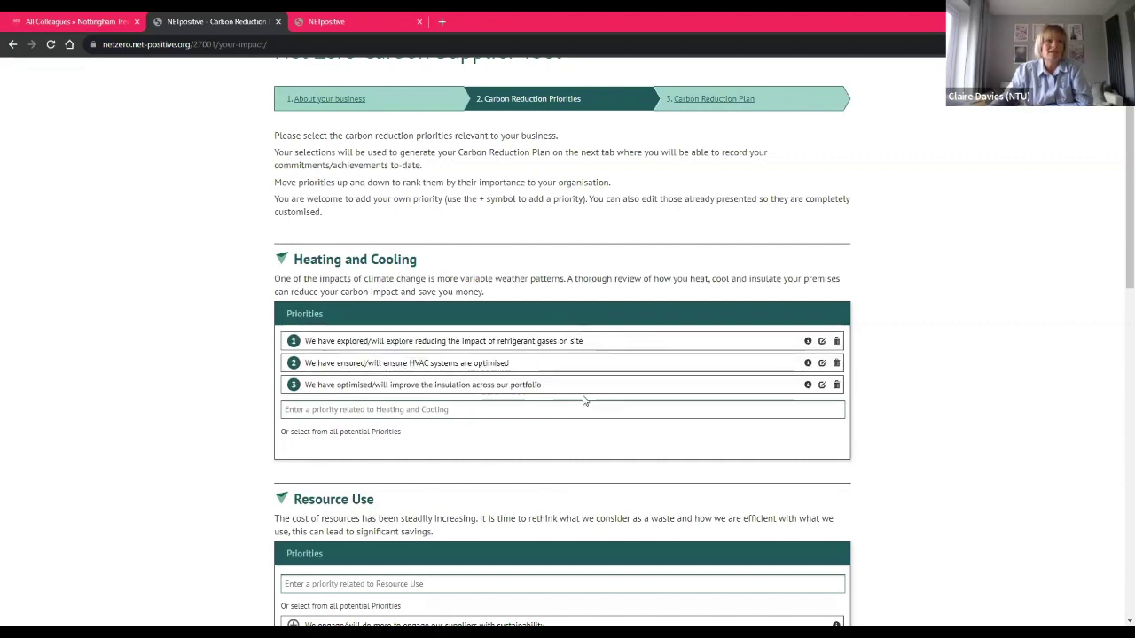
{"action": "left_click", "coordinate": [808, 342]}
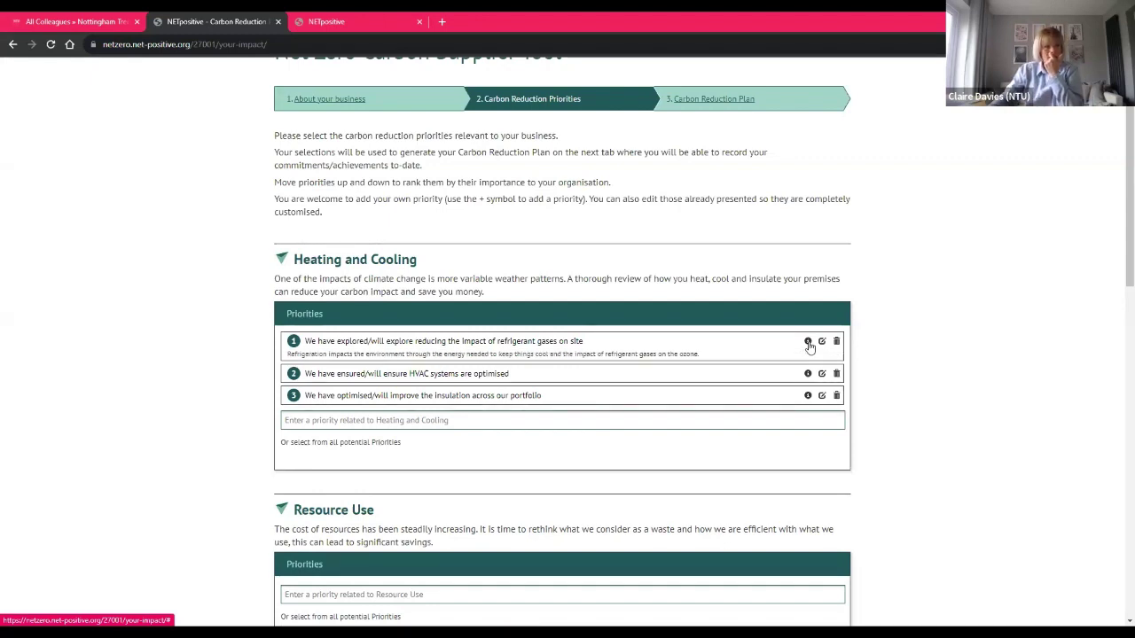